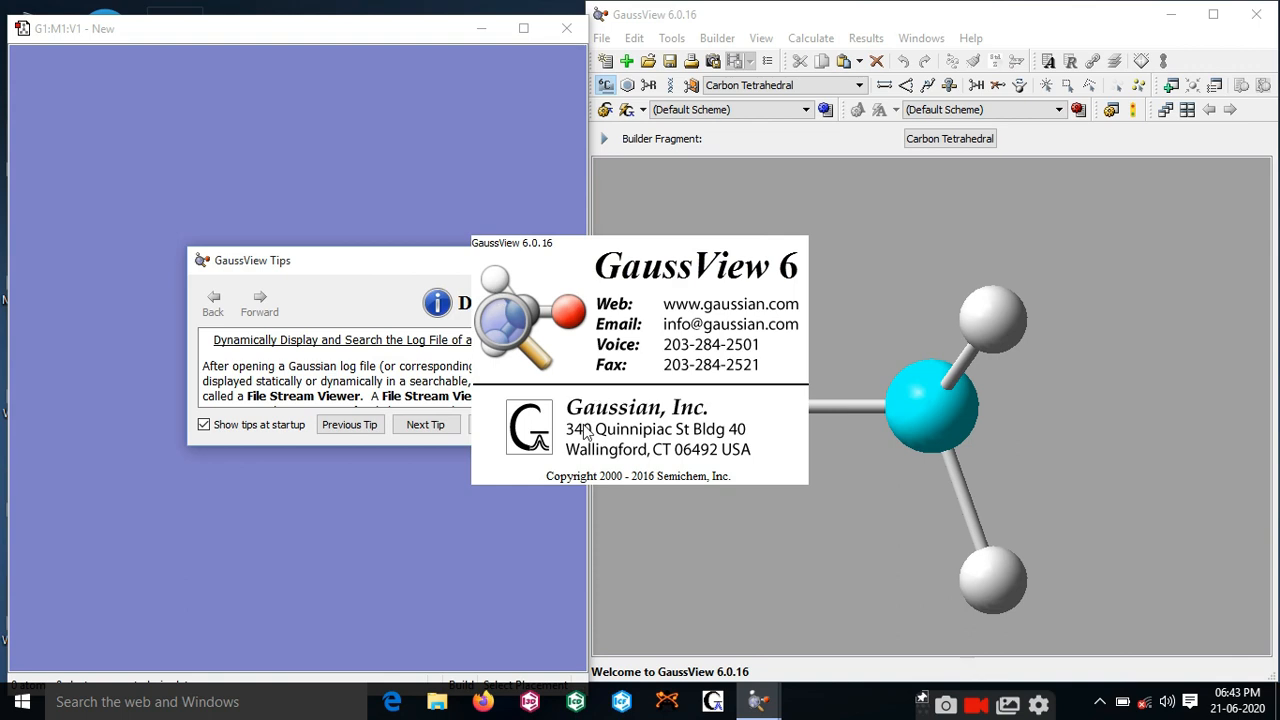
- Choose benzene from the ring fragments and place one benzene ring in the empty molecule window
left_click(717, 38)
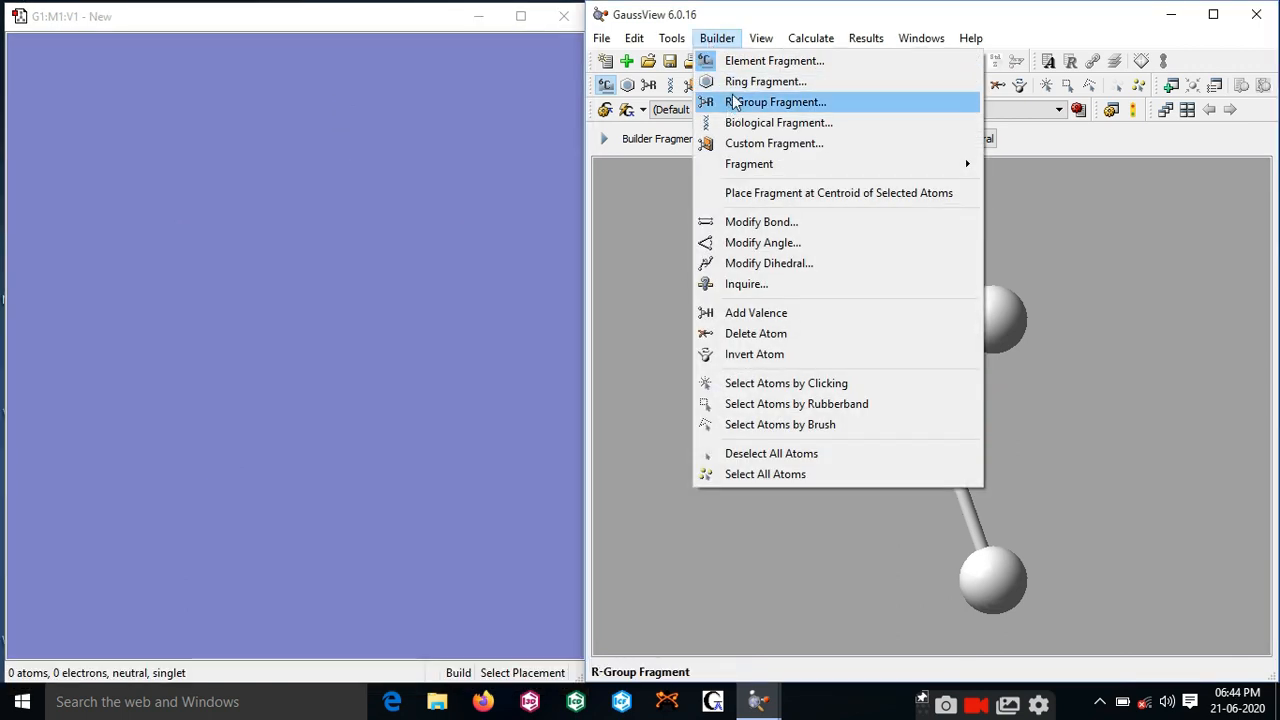
left_click(735, 81)
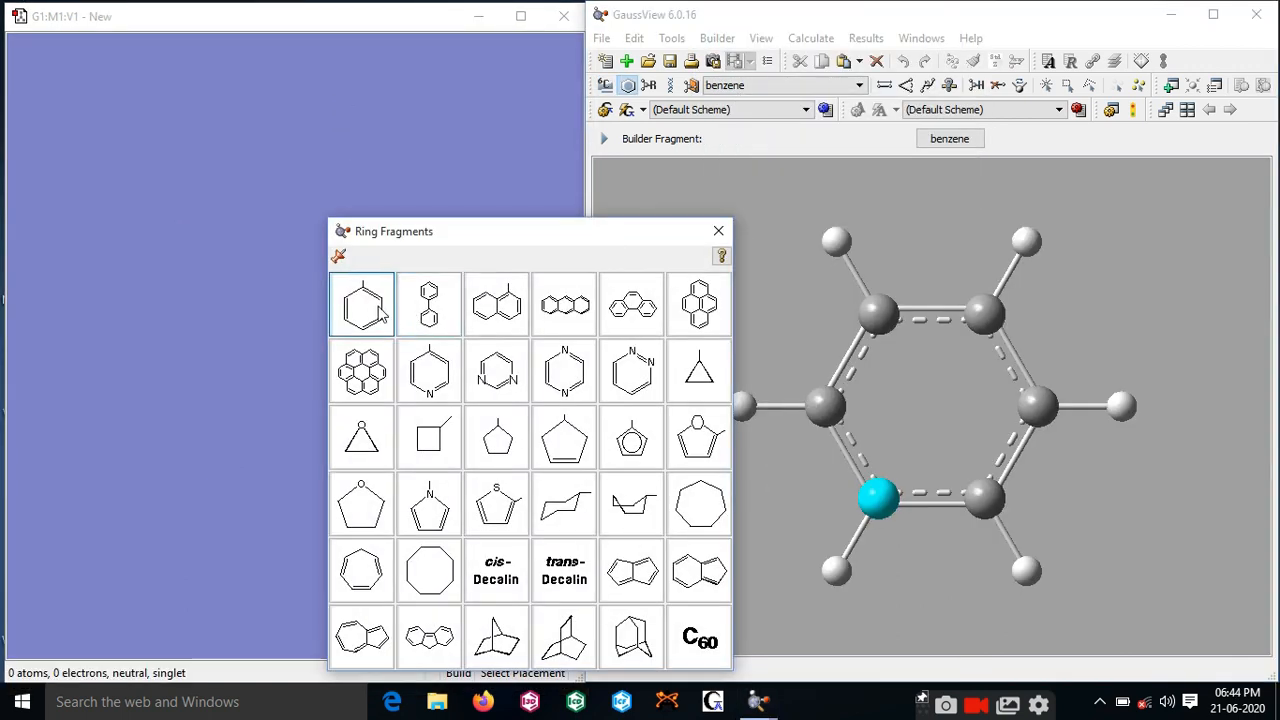
key("Escape")
left_click(327, 318)
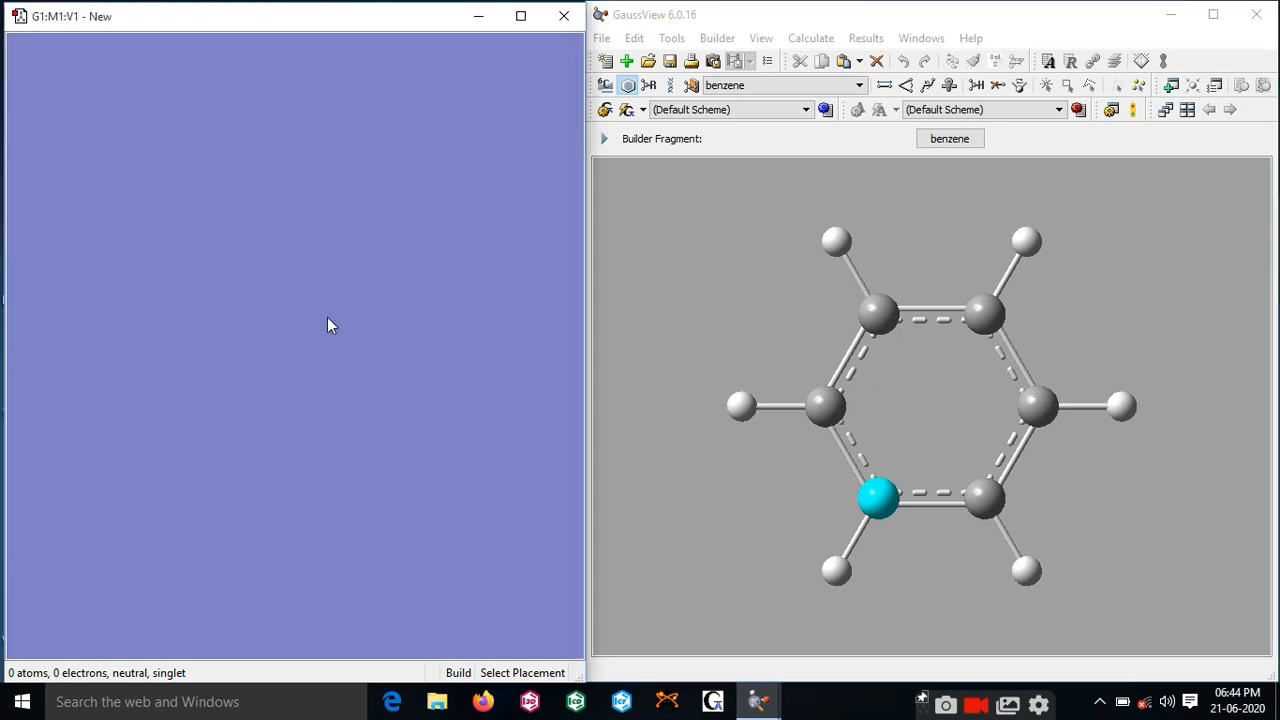
left_click(627, 85)
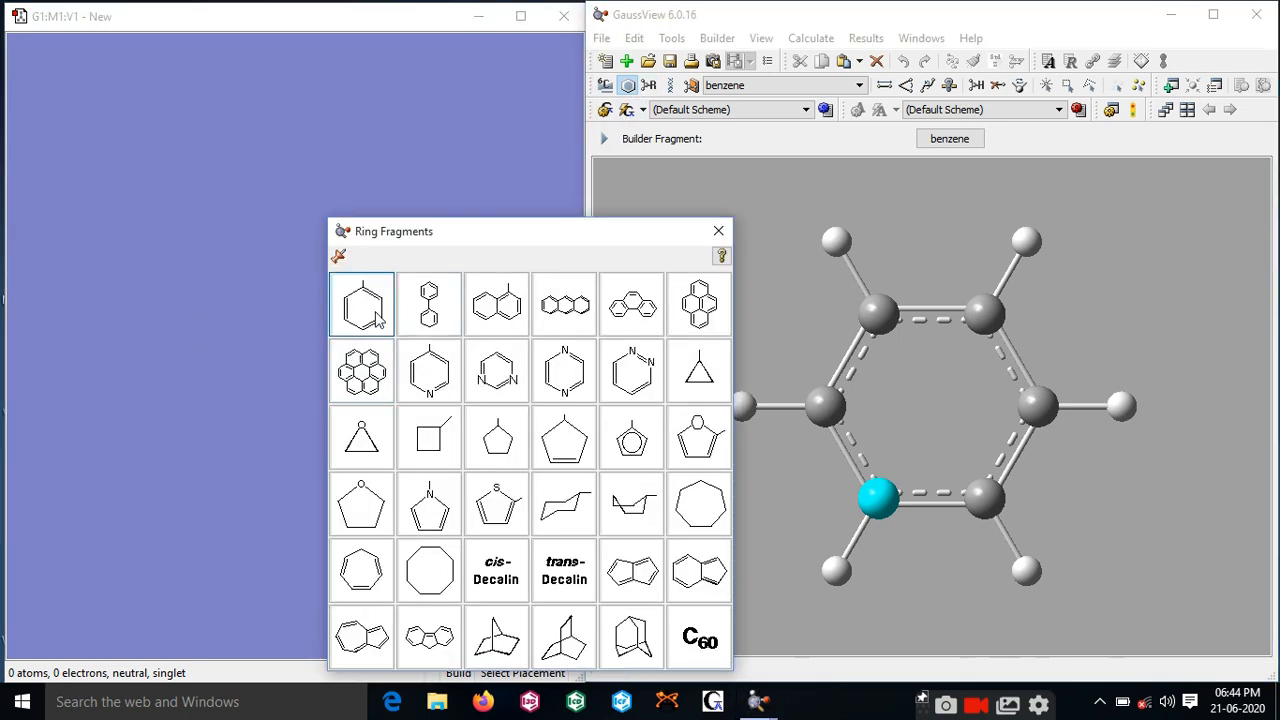
left_click(380, 318)
left_click(183, 357)
left_click(183, 357)
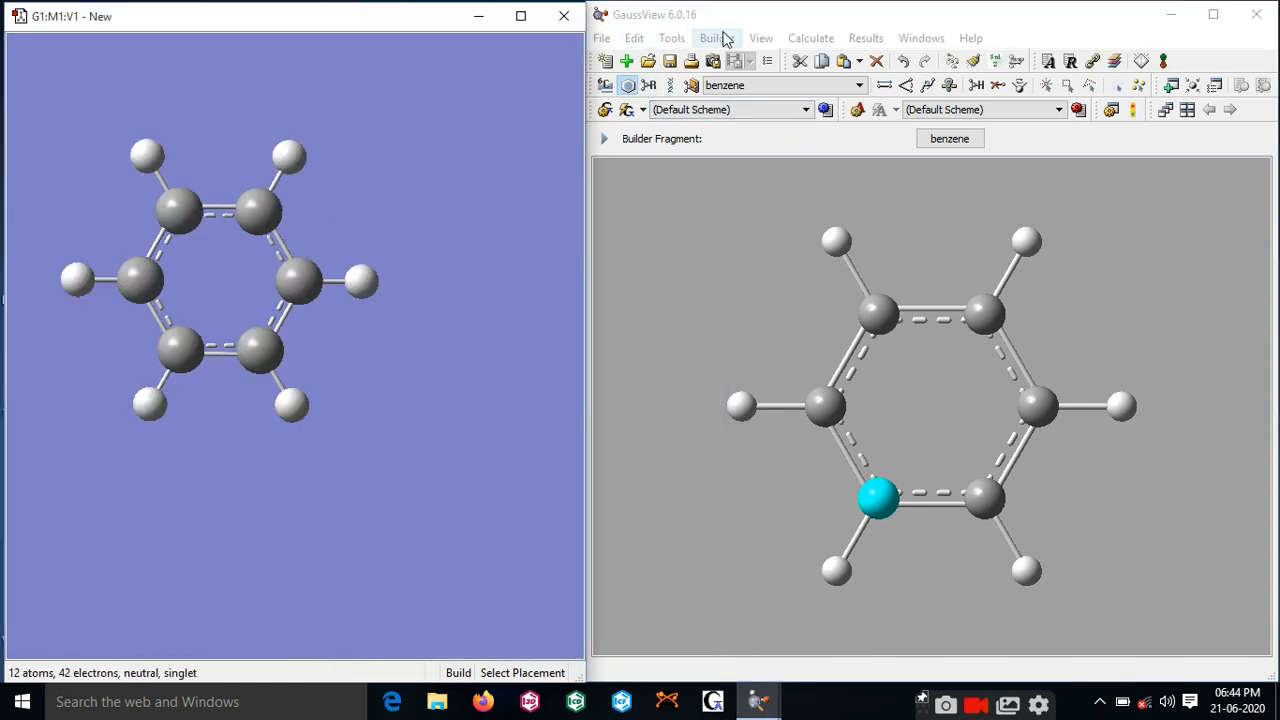
- Set up a Gaussian calculation for the benzene with job type Optimization and the title "example"
left_click(798, 40)
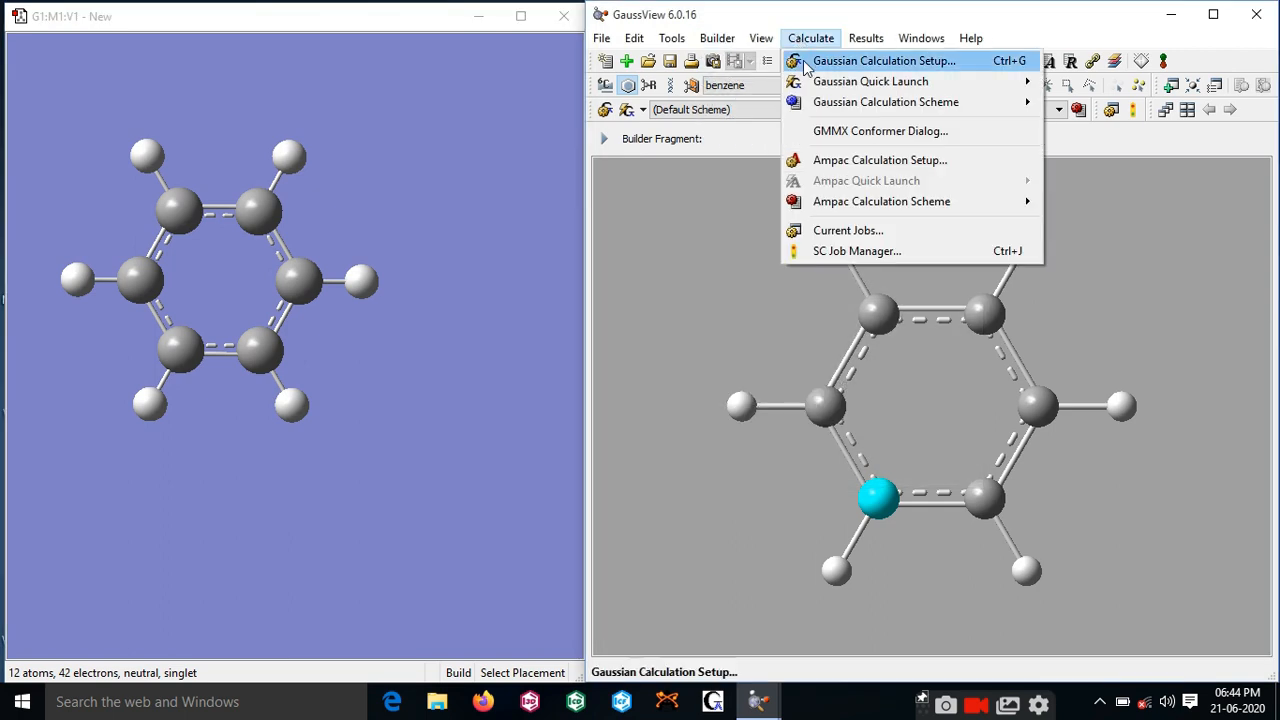
left_click(805, 62)
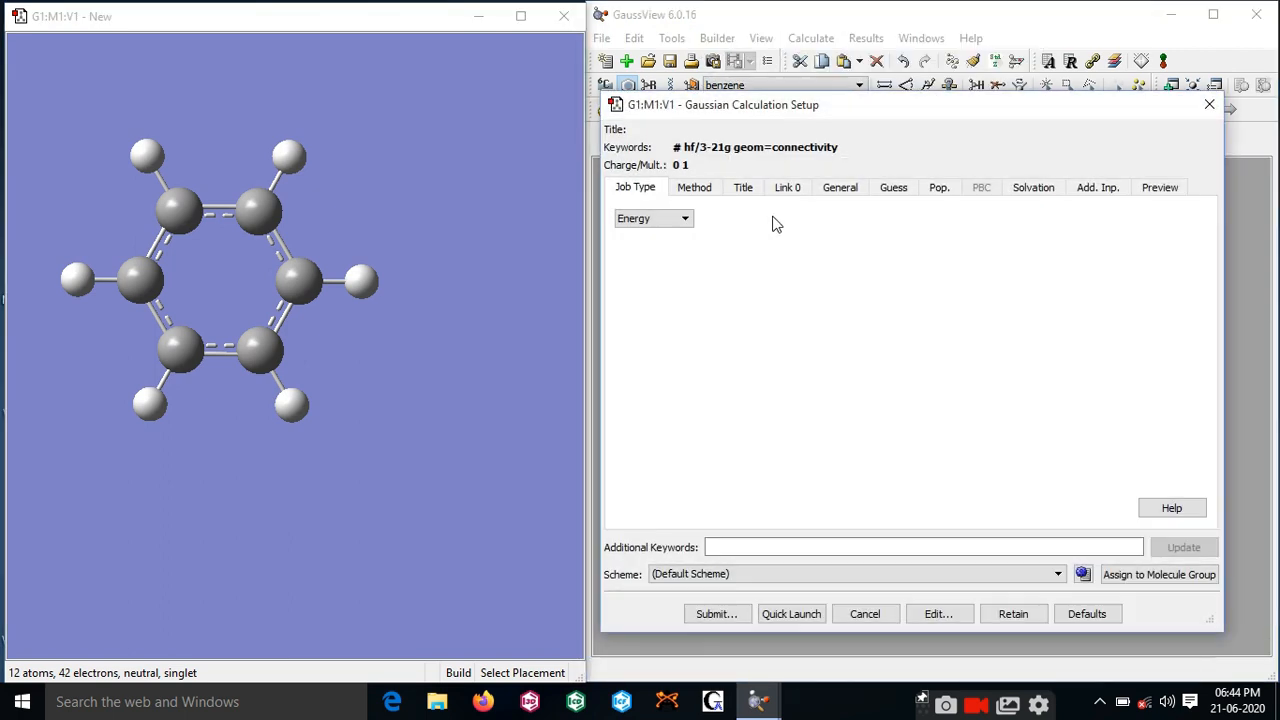
left_click(641, 222)
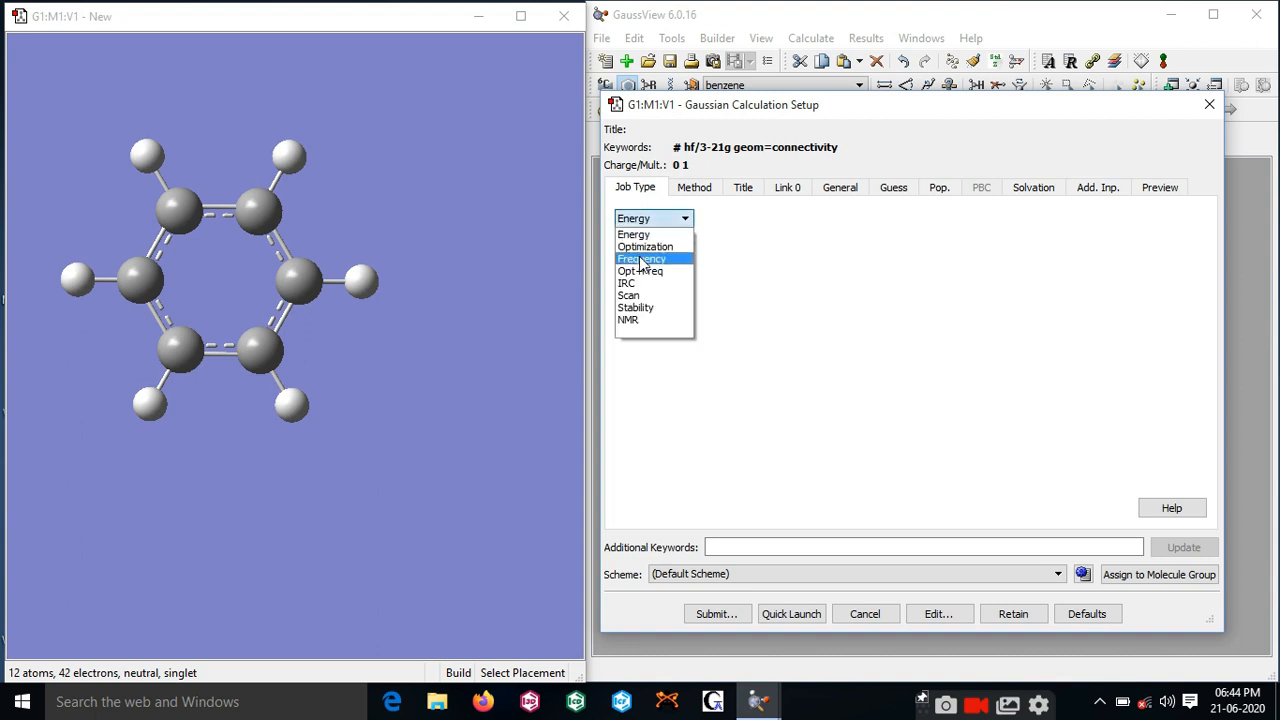
left_click(643, 247)
left_click(694, 188)
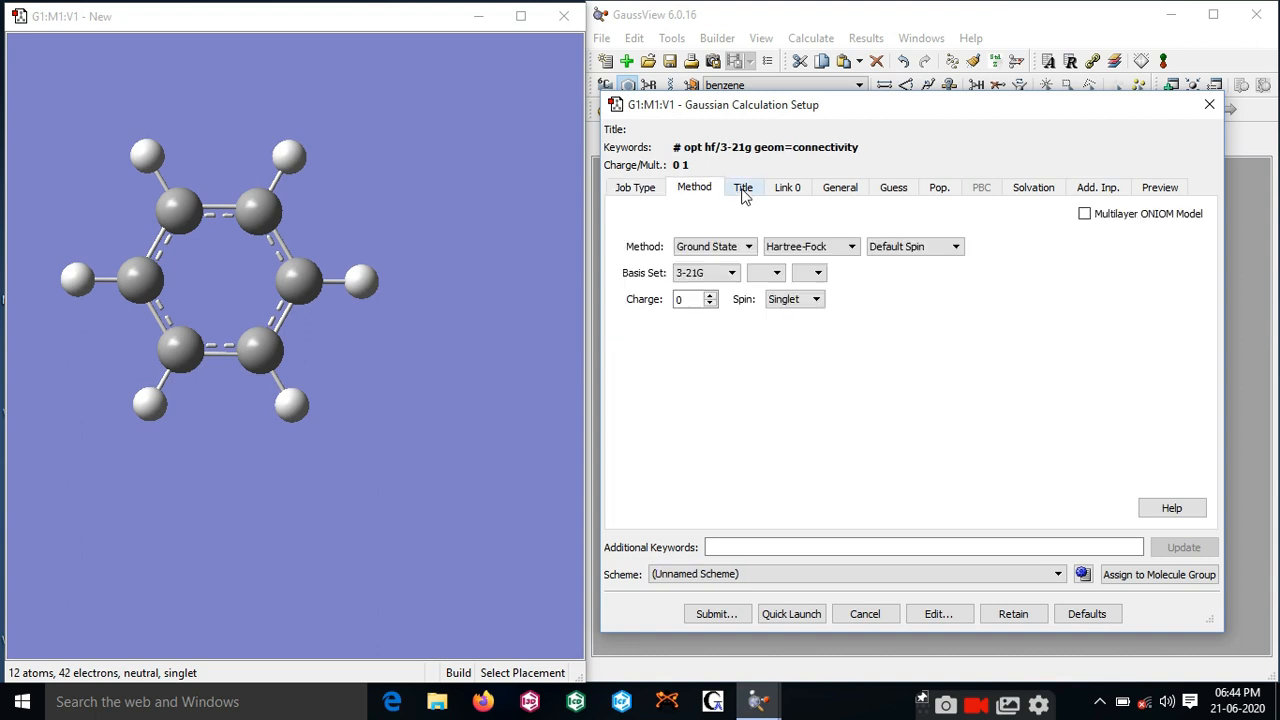
left_click(743, 188)
type("example")
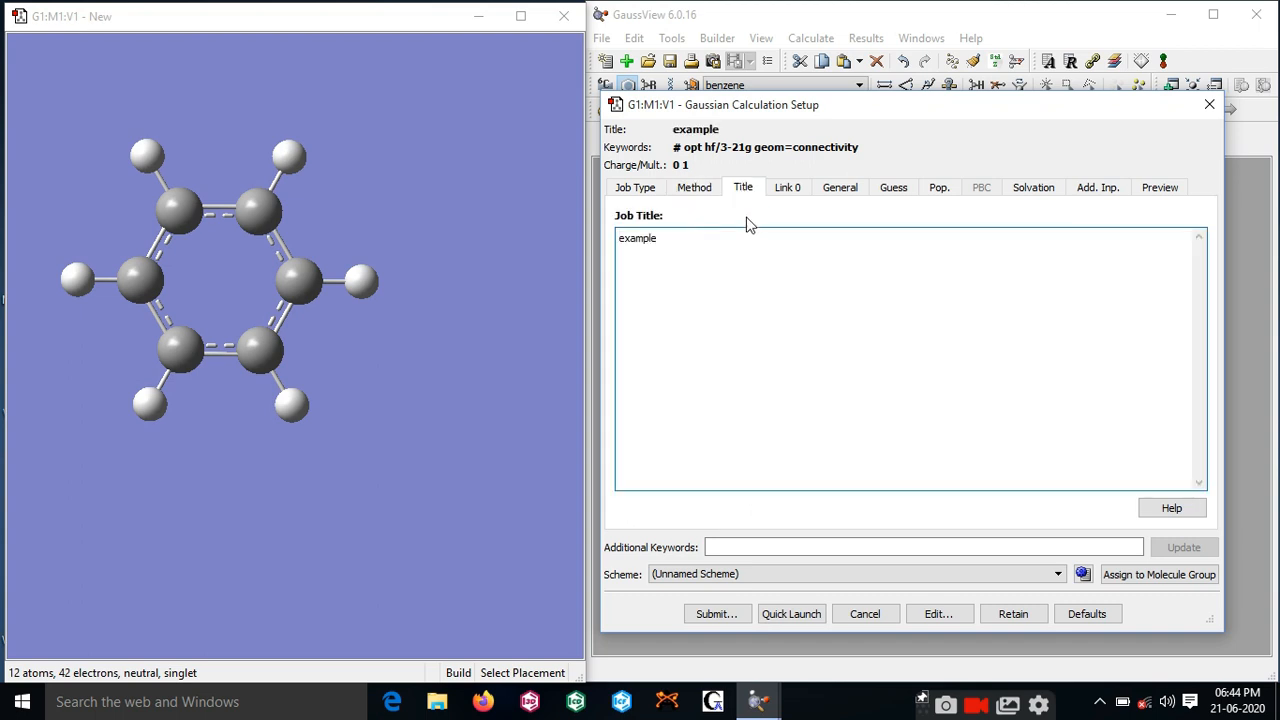
- In the Link 0 options, specify a memory limit of 1000 MB and set the shared processors to 1
left_click(796, 187)
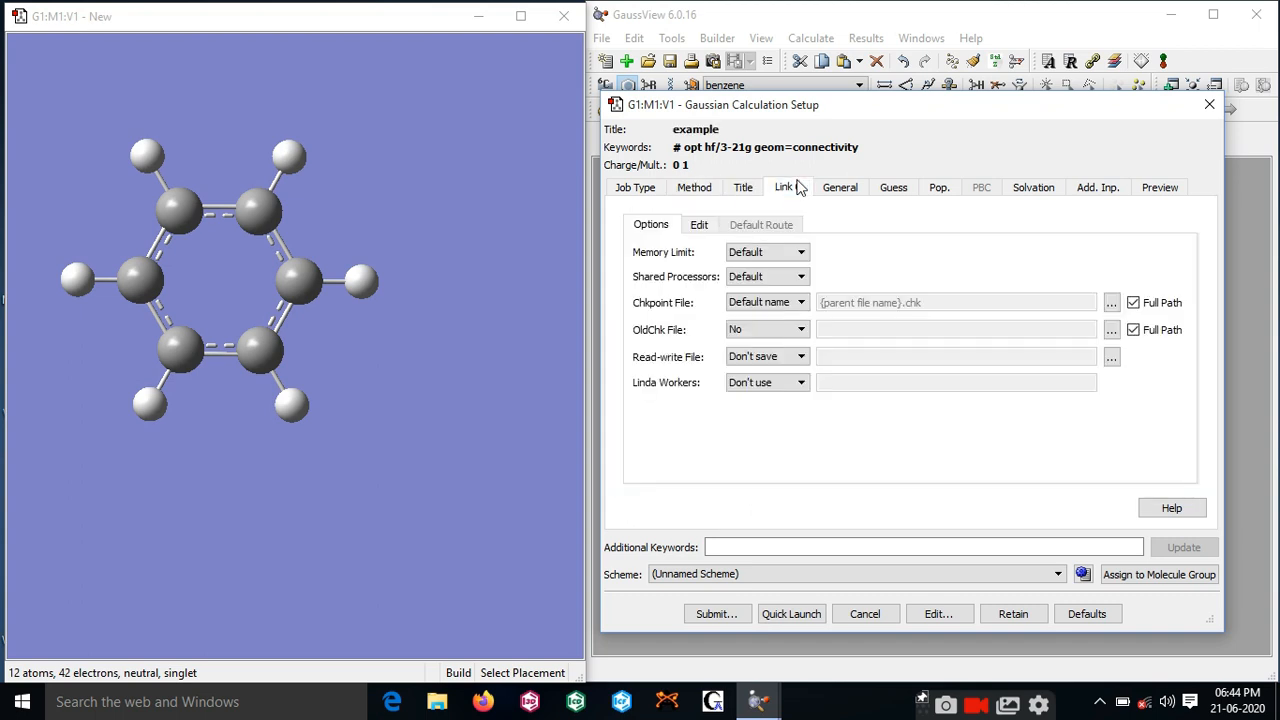
left_click(765, 252)
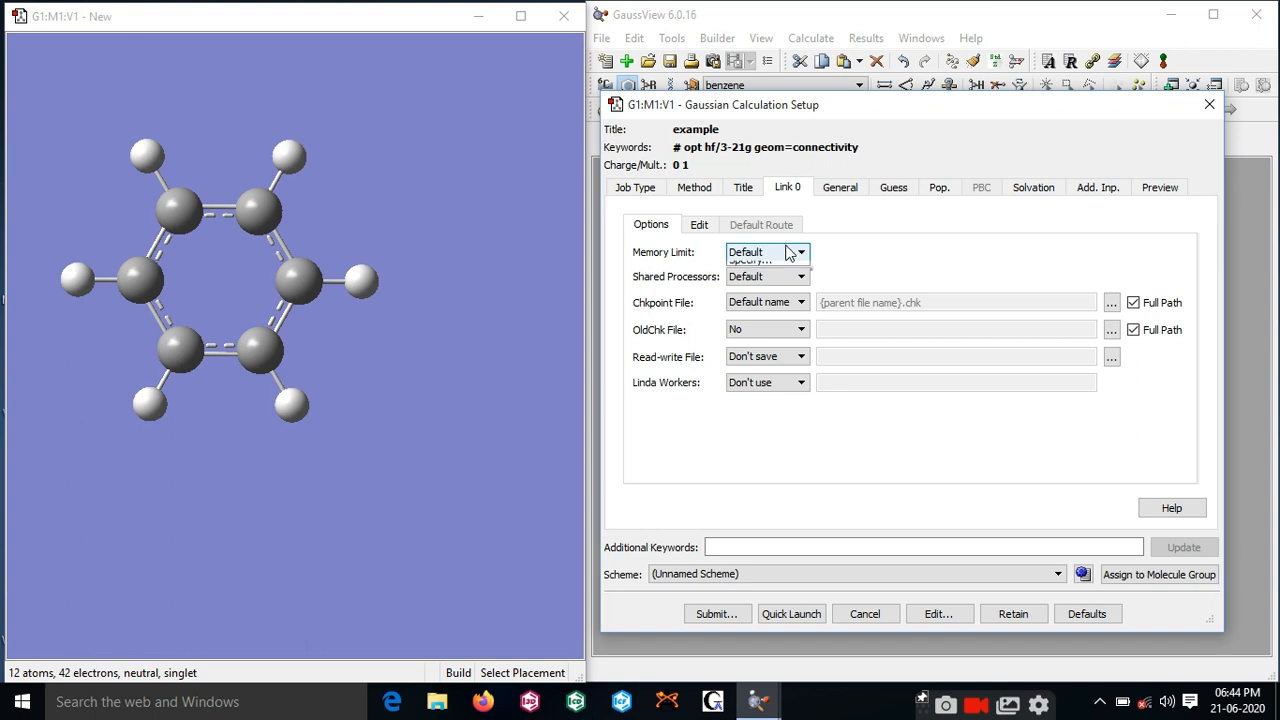
left_click(768, 330)
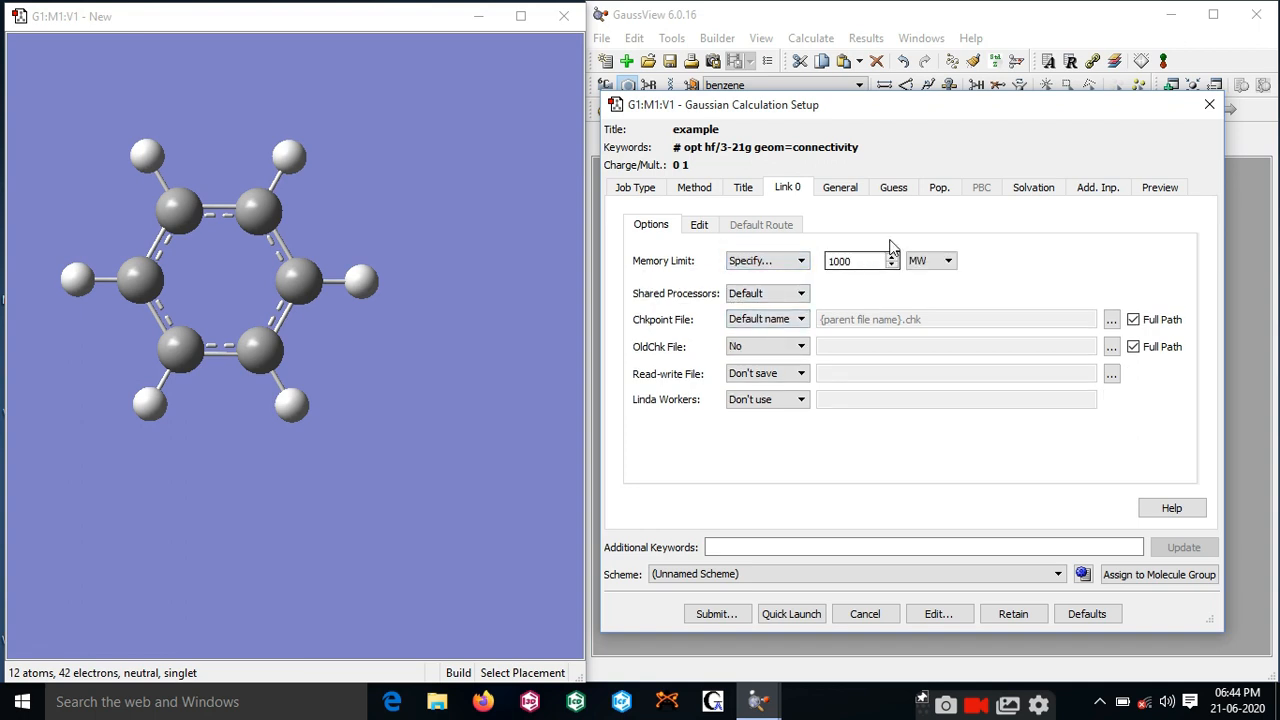
left_click(947, 262)
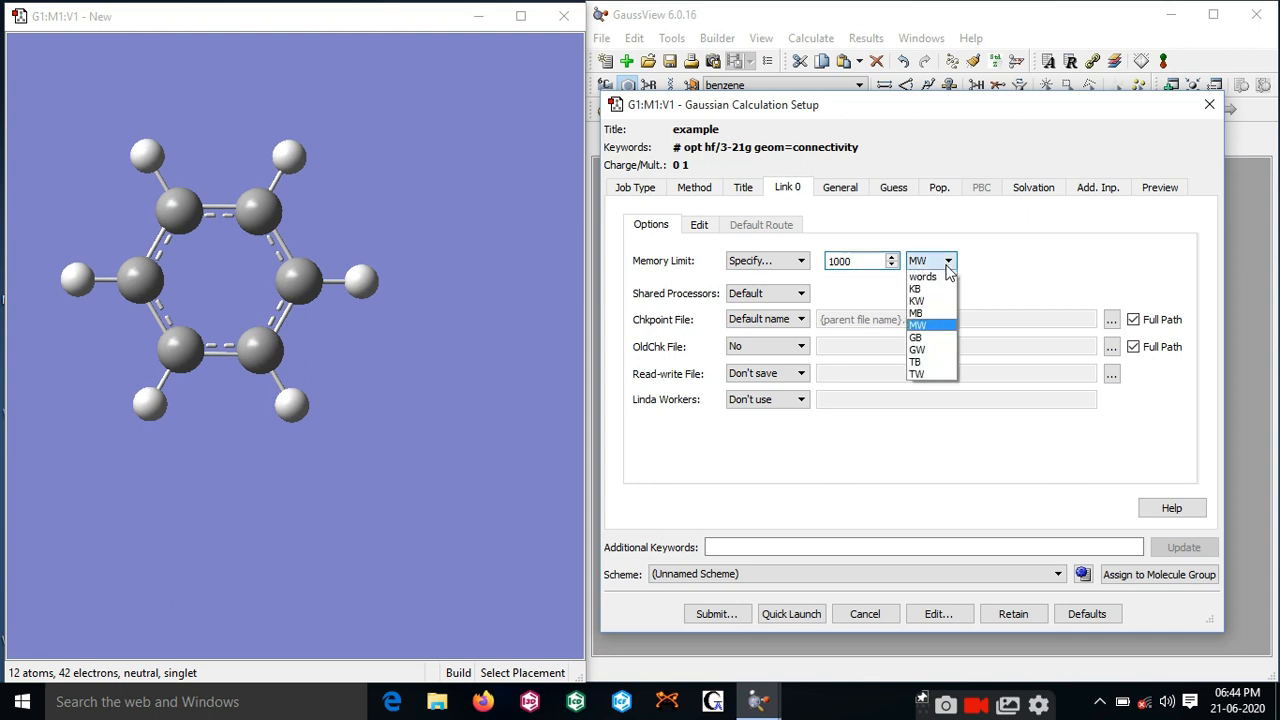
left_click(941, 314)
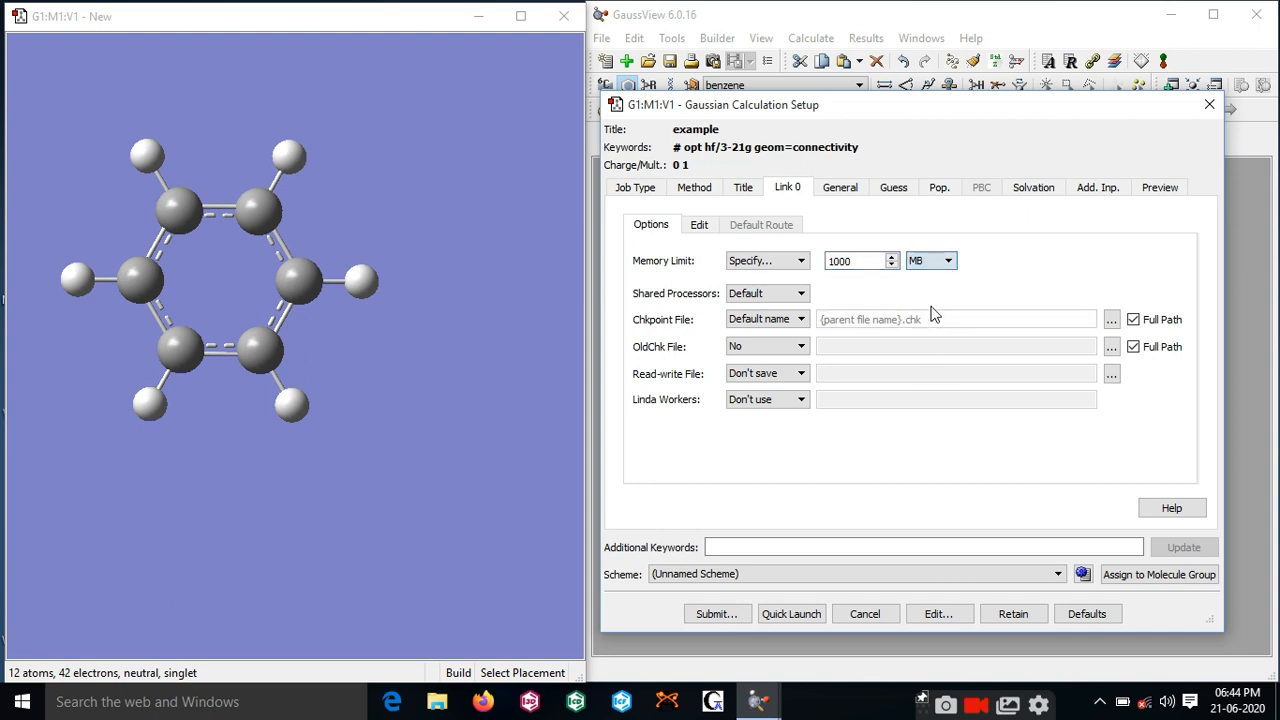
left_click(798, 296)
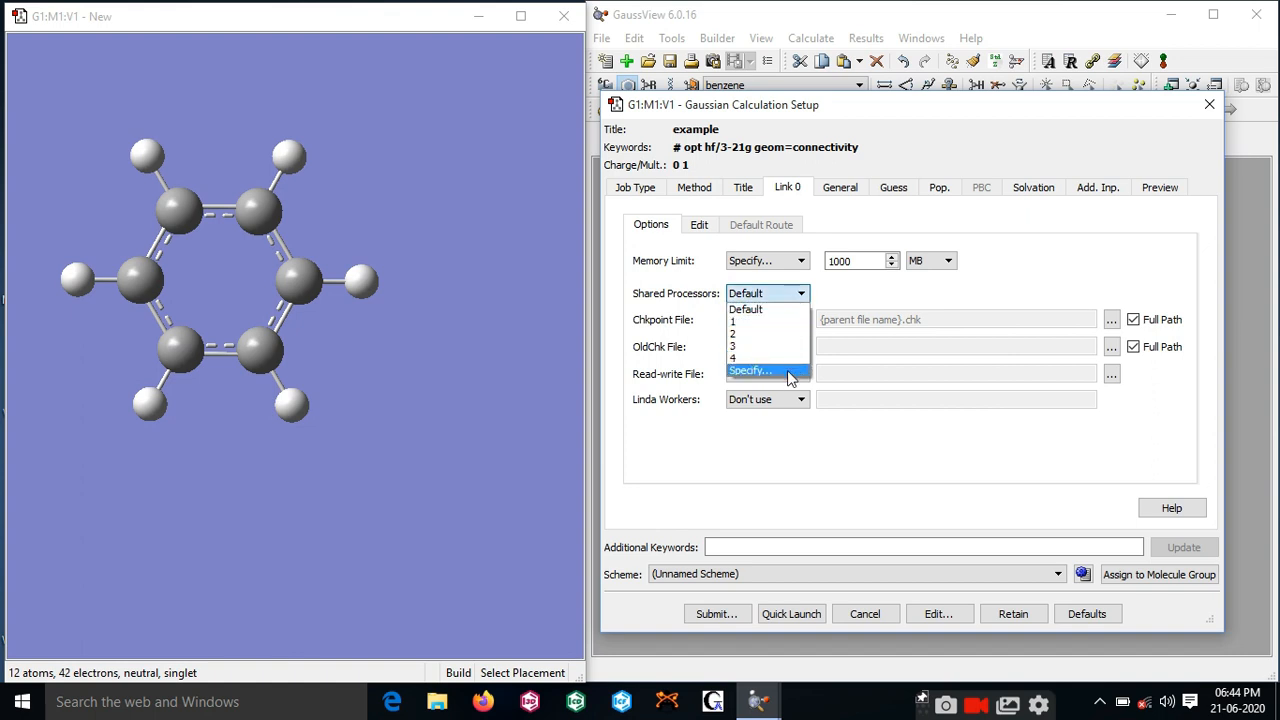
left_click(759, 322)
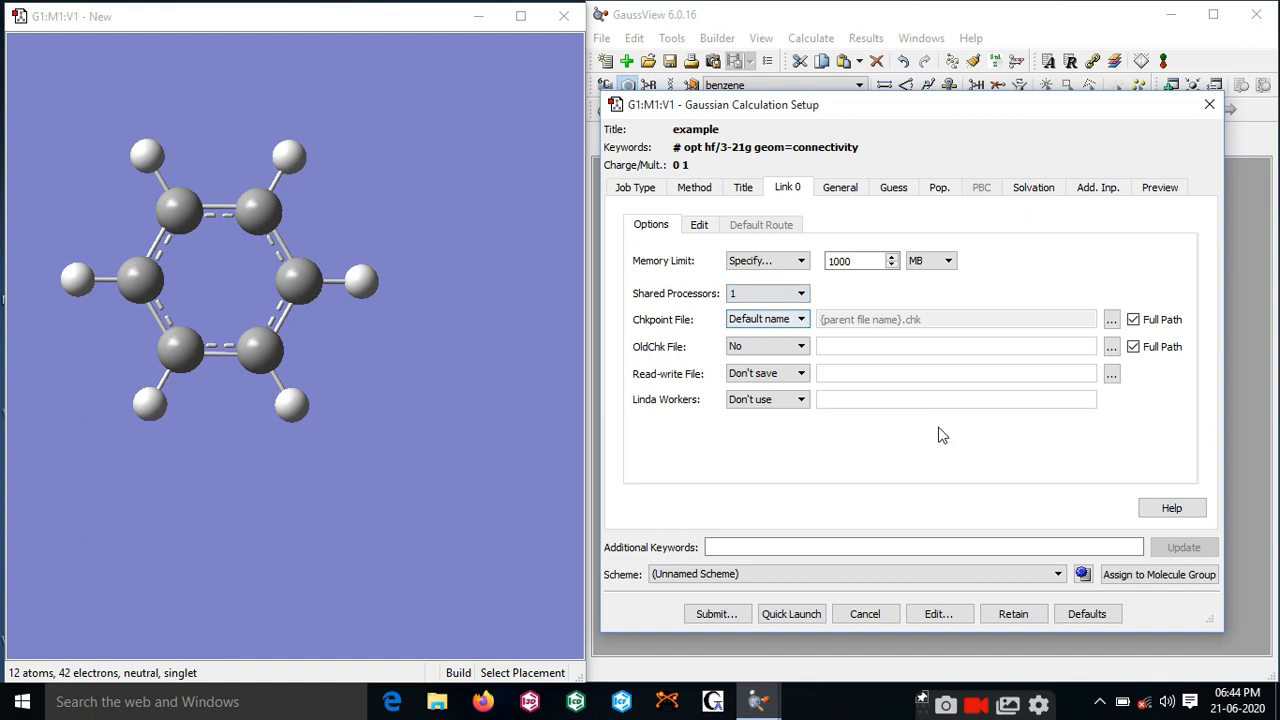
- Disable Write Connectivity for the job and save its Gaussian input file as "example" in the Downloads folder for submission
left_click(837, 188)
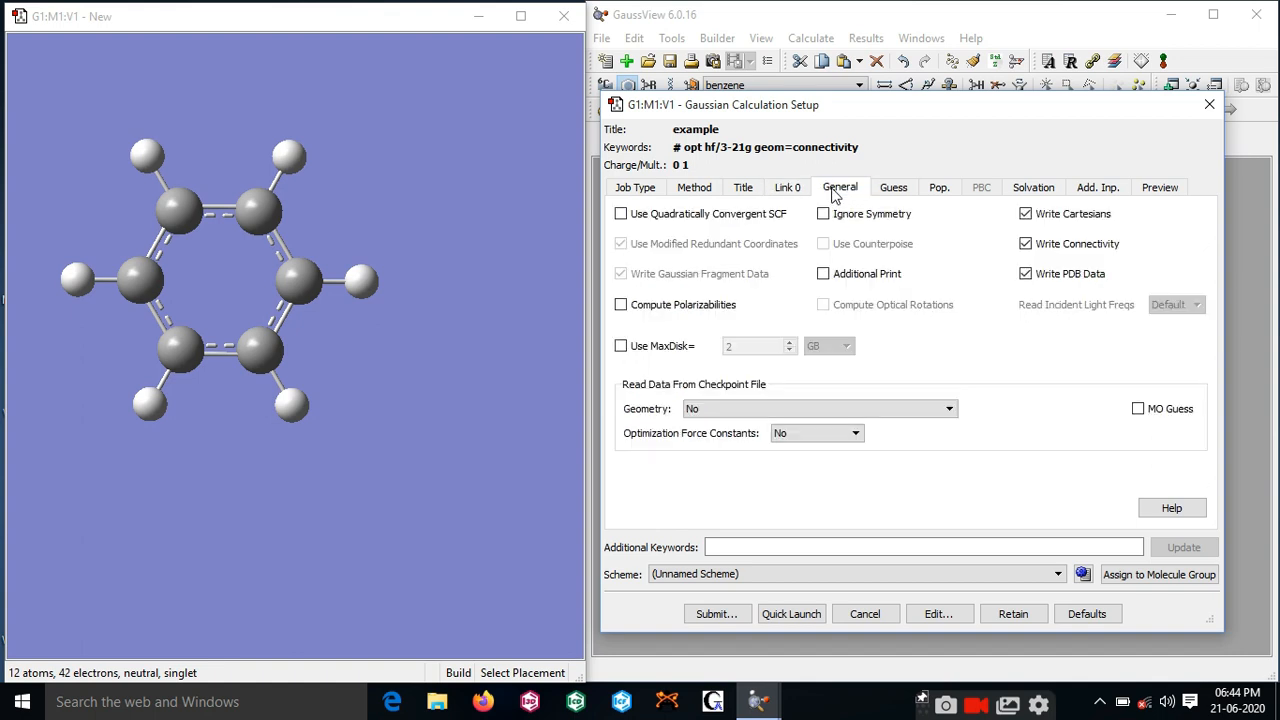
left_click(1024, 243)
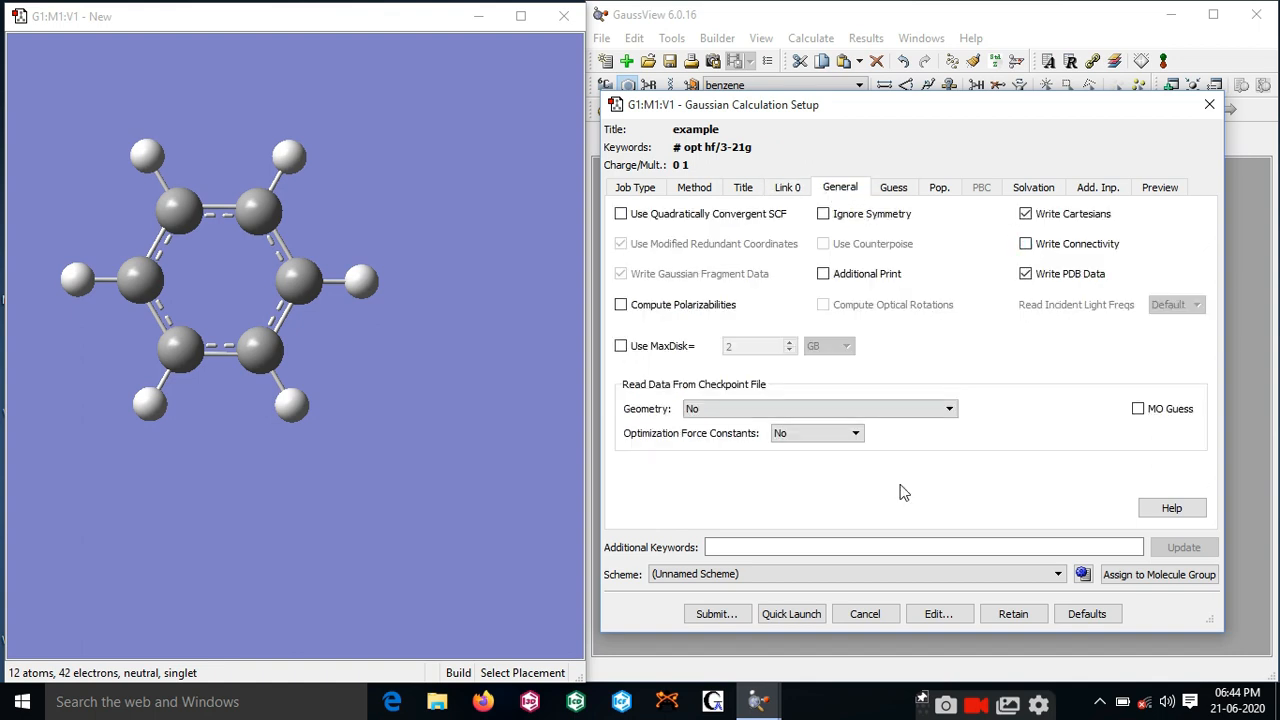
left_click(720, 614)
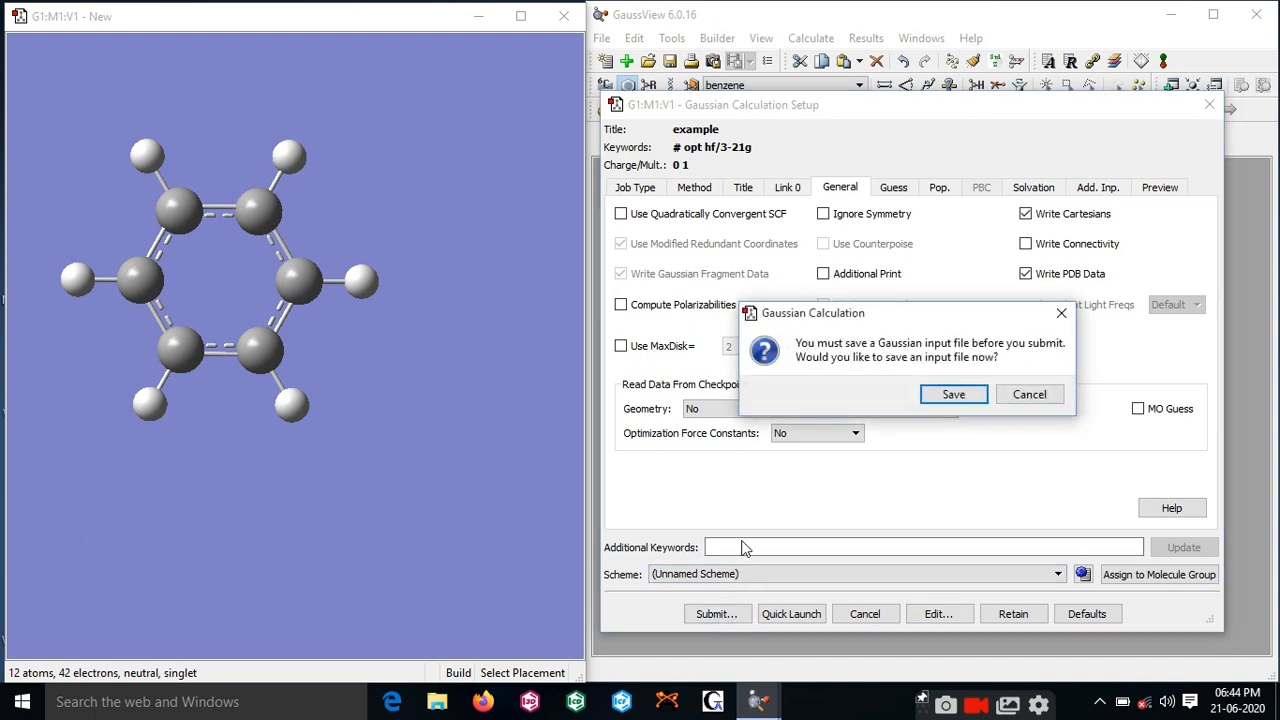
left_click(950, 394)
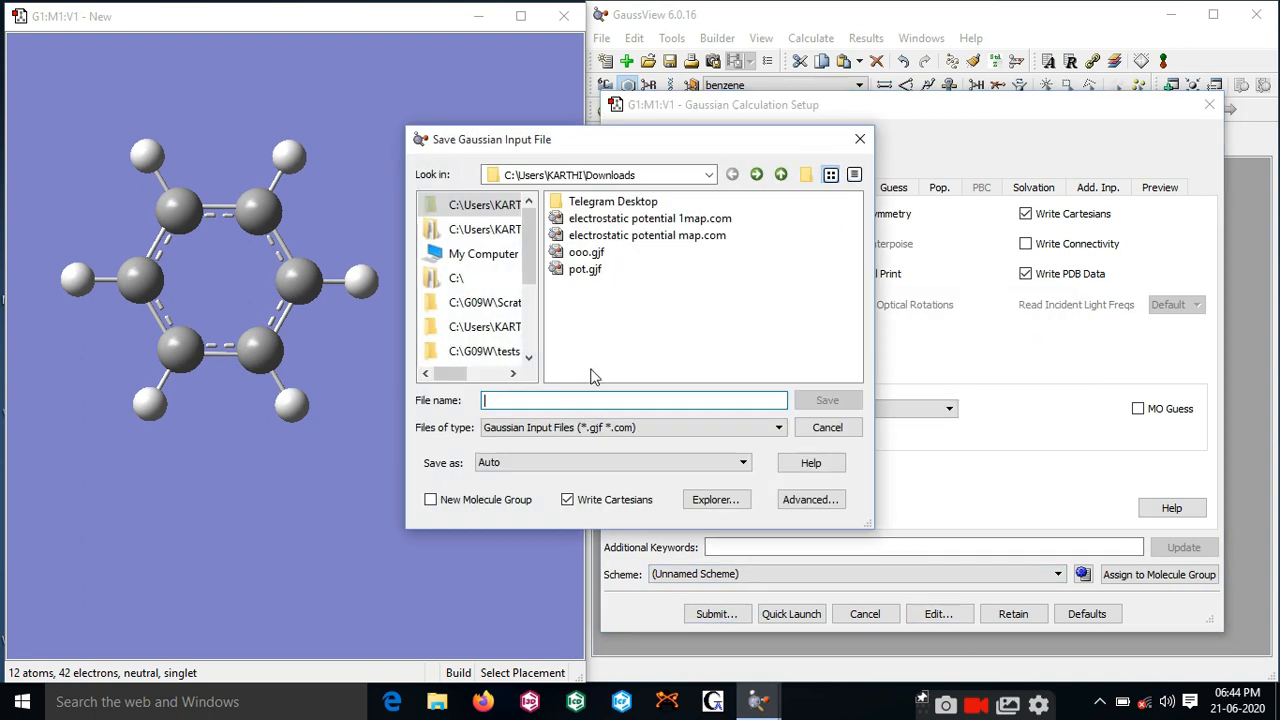
left_click(708, 175)
left_click(771, 289)
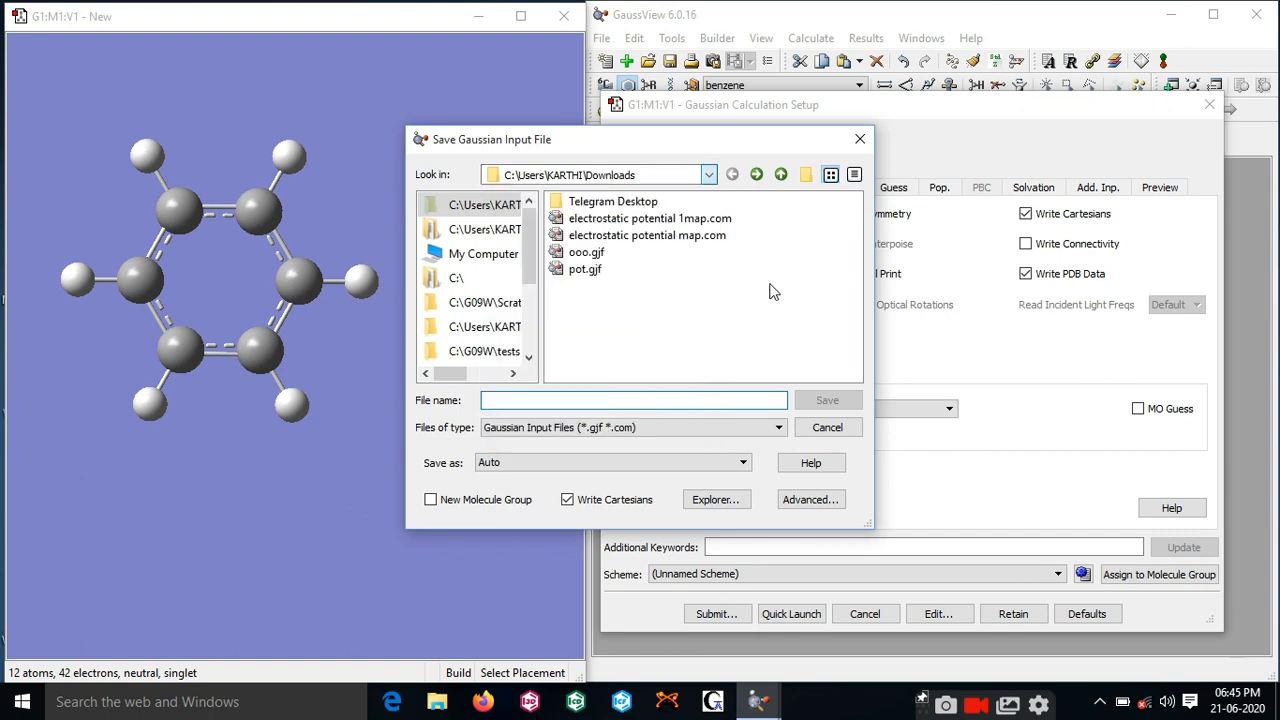
left_click(610, 401)
type("example")
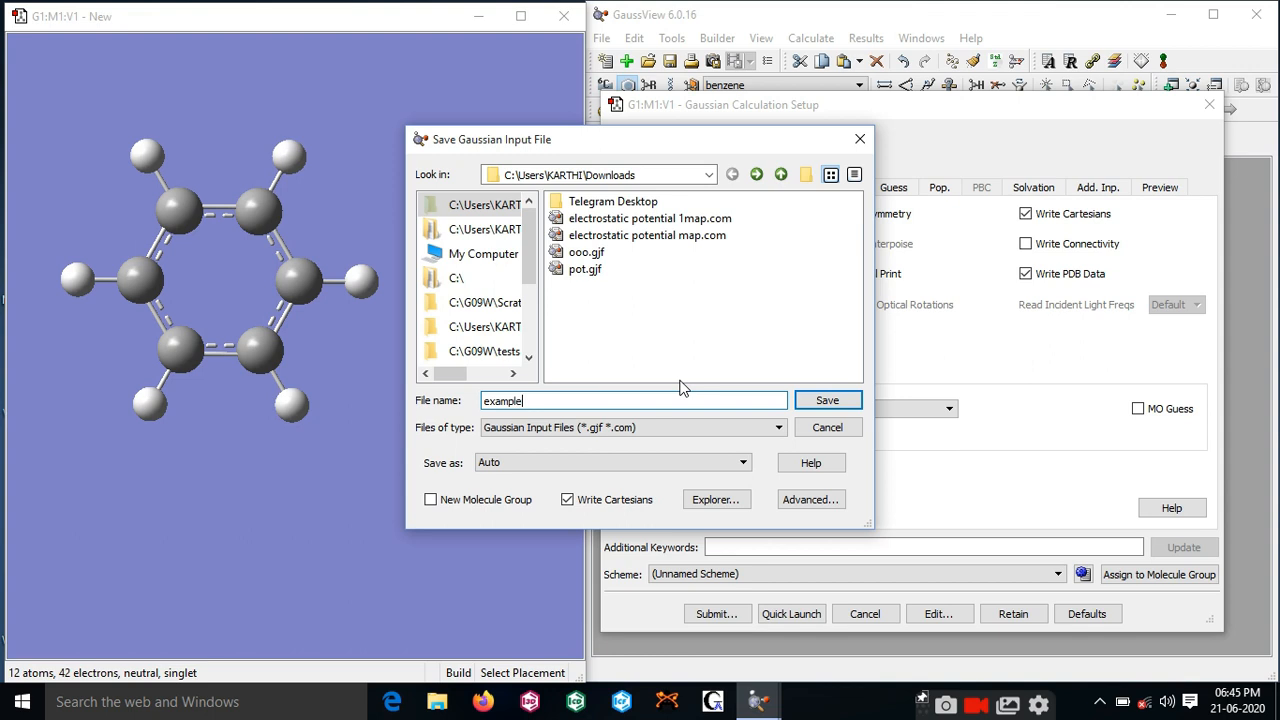
left_click(827, 401)
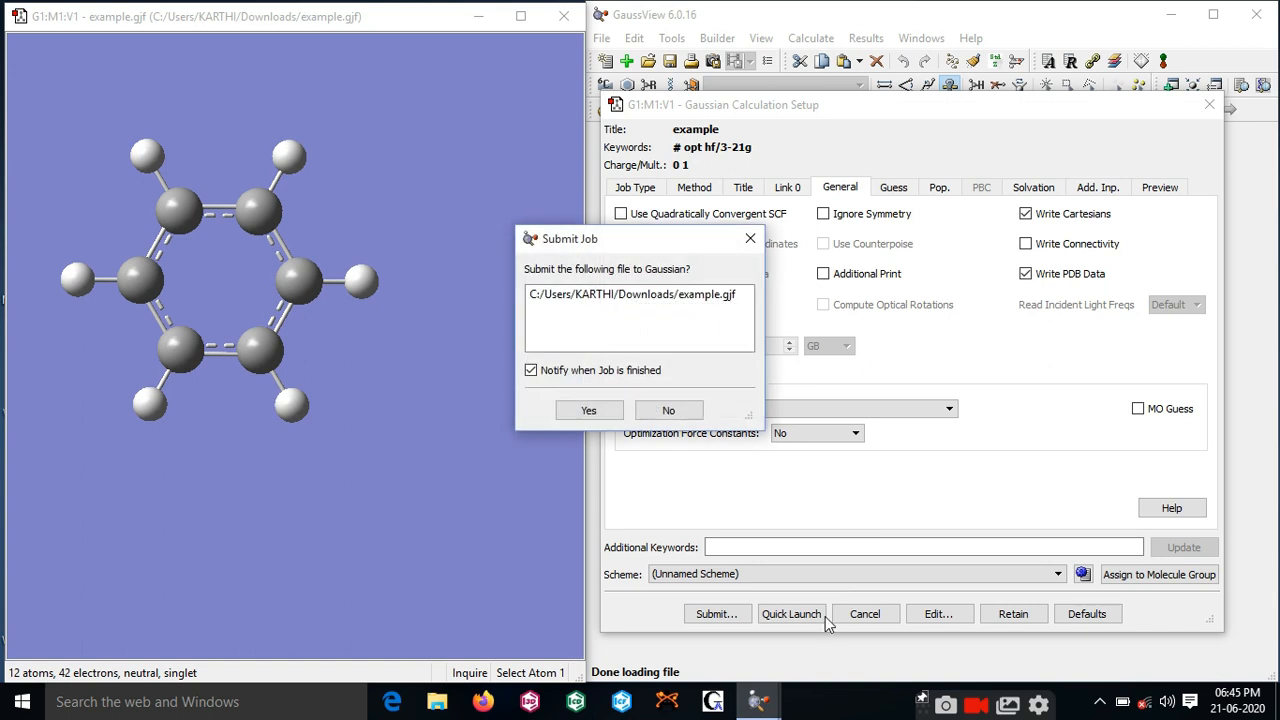
- Run the example.gjf job in Gaussian and open its checkpoint file example.chk in a maximized window
left_click(598, 411)
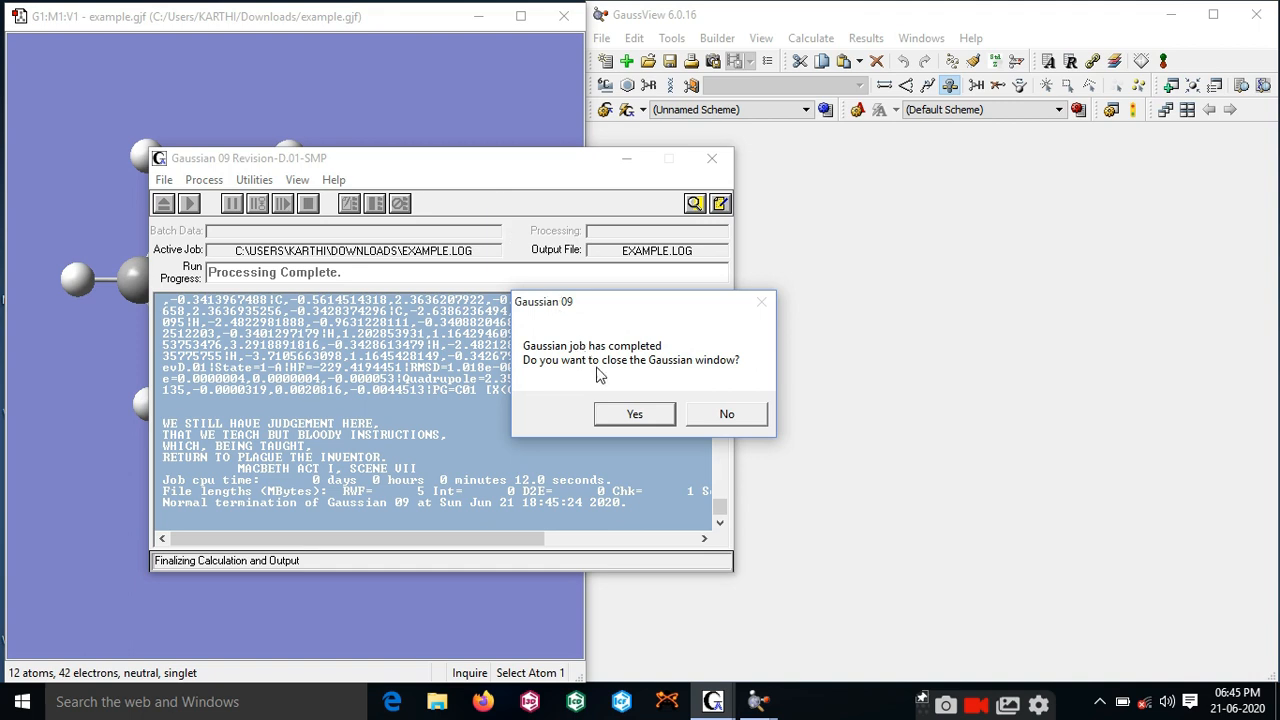
left_click(636, 415)
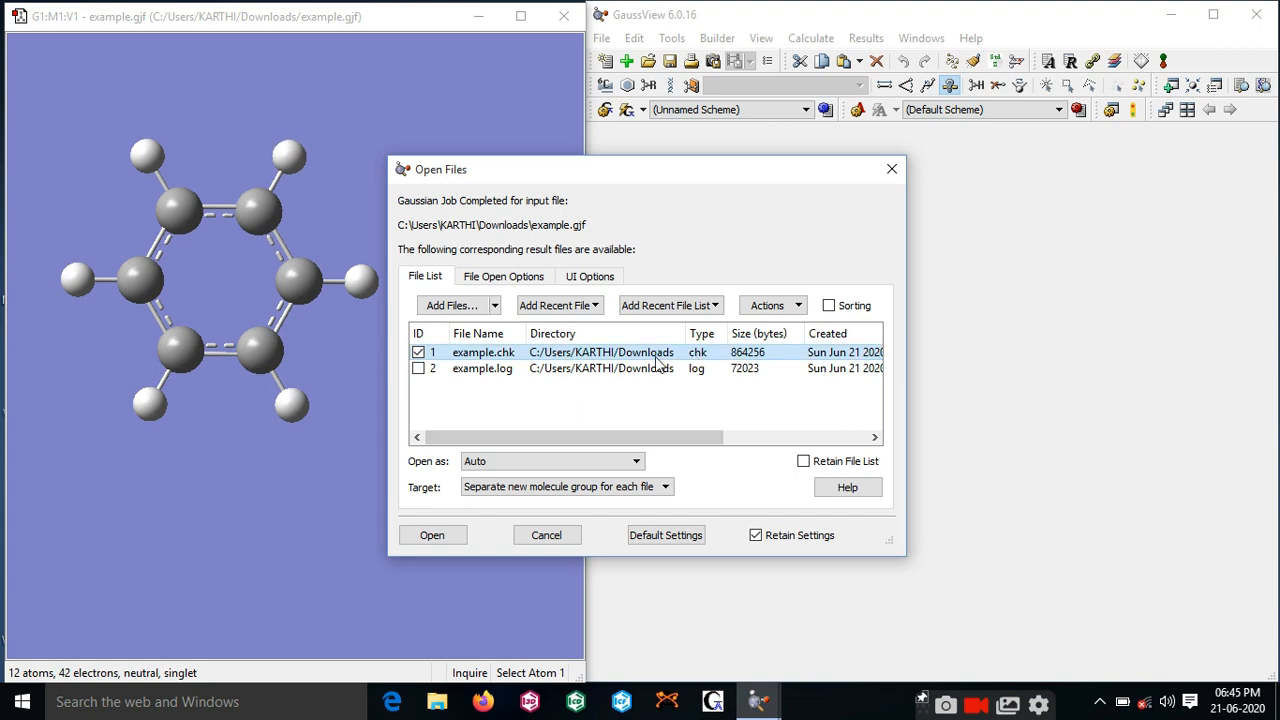
left_click(432, 536)
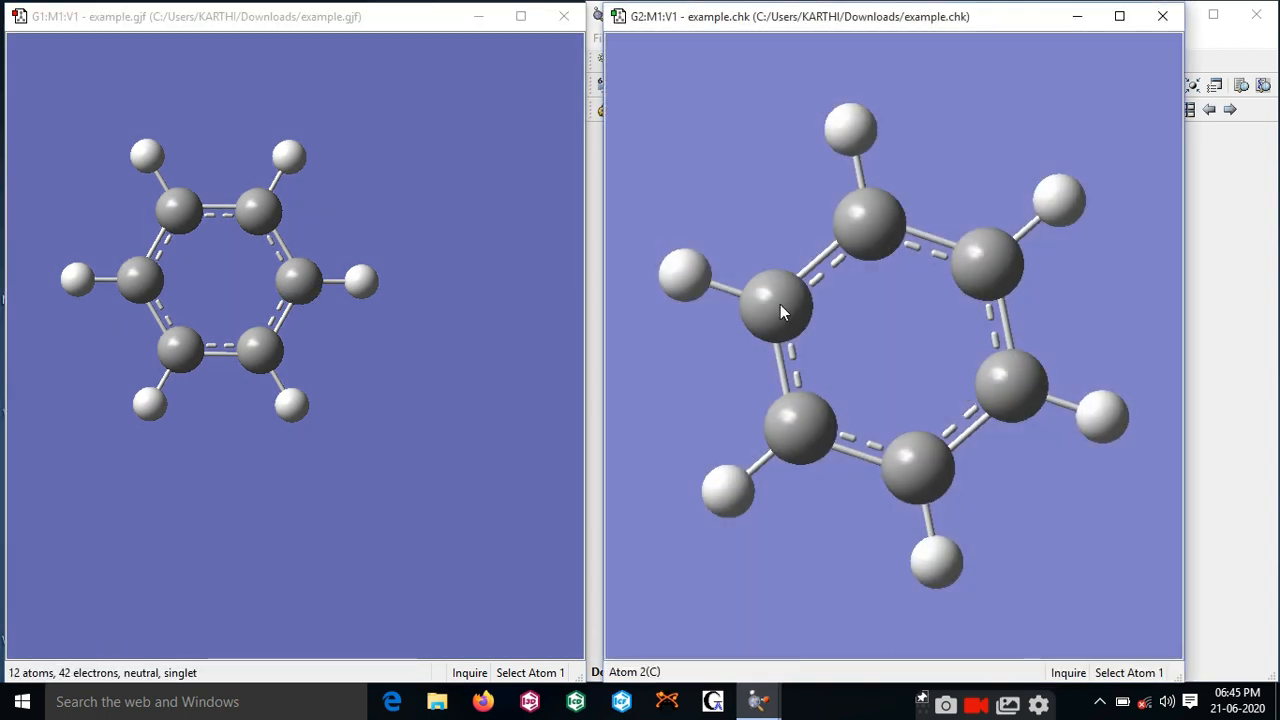
left_click(1119, 16)
- Generate a new Total Density cube for the optimized benzene using the SCF density matrix and a Coarse grid
right_click(724, 230)
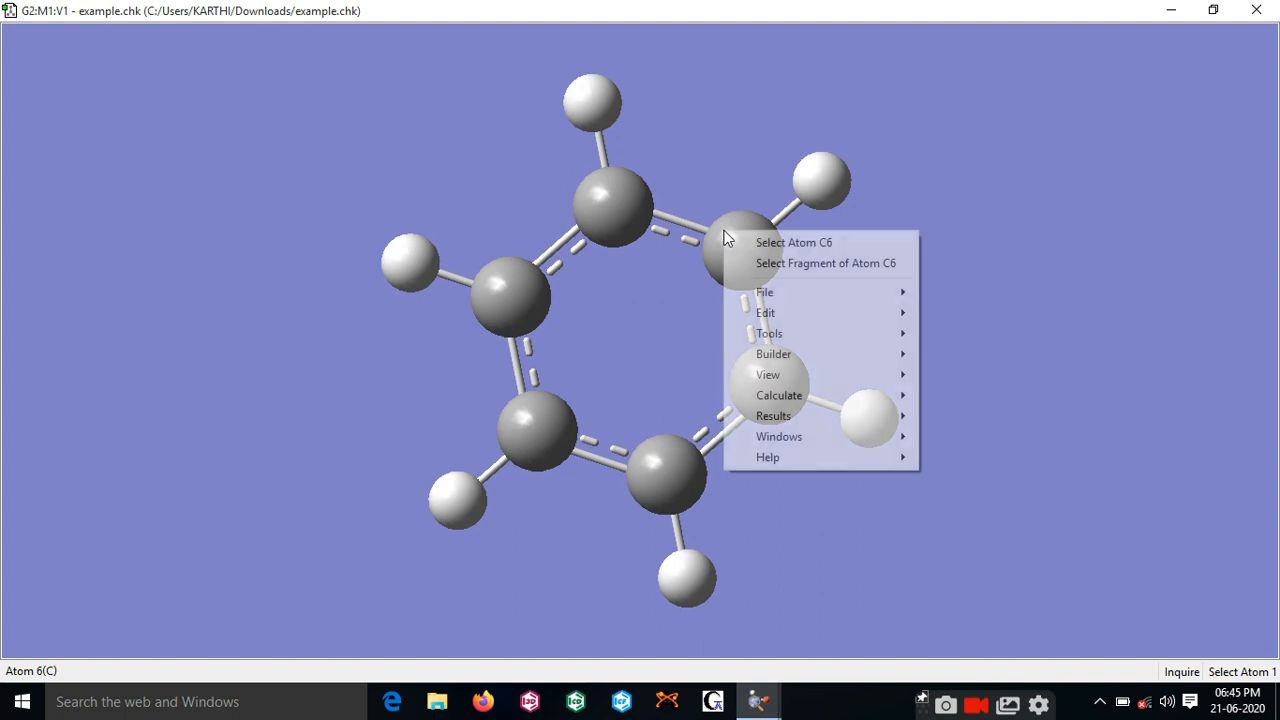
mouse_move(808, 412)
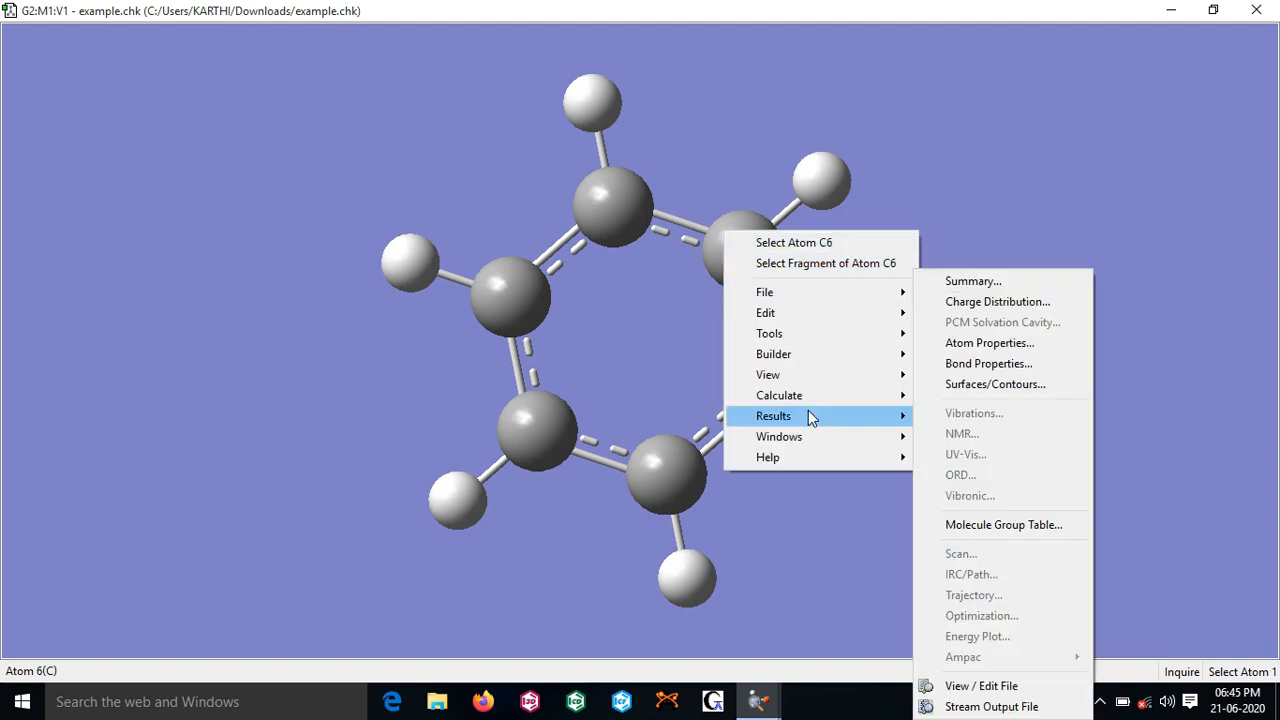
left_click(995, 384)
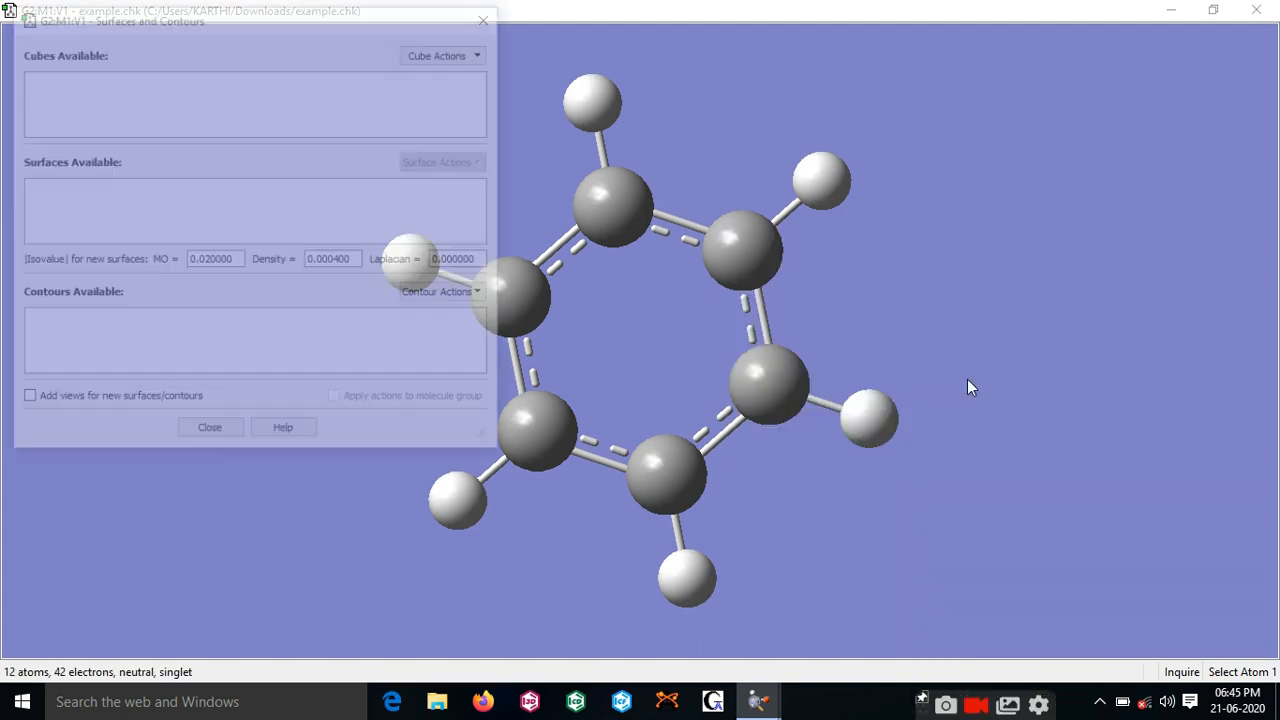
left_click(472, 52)
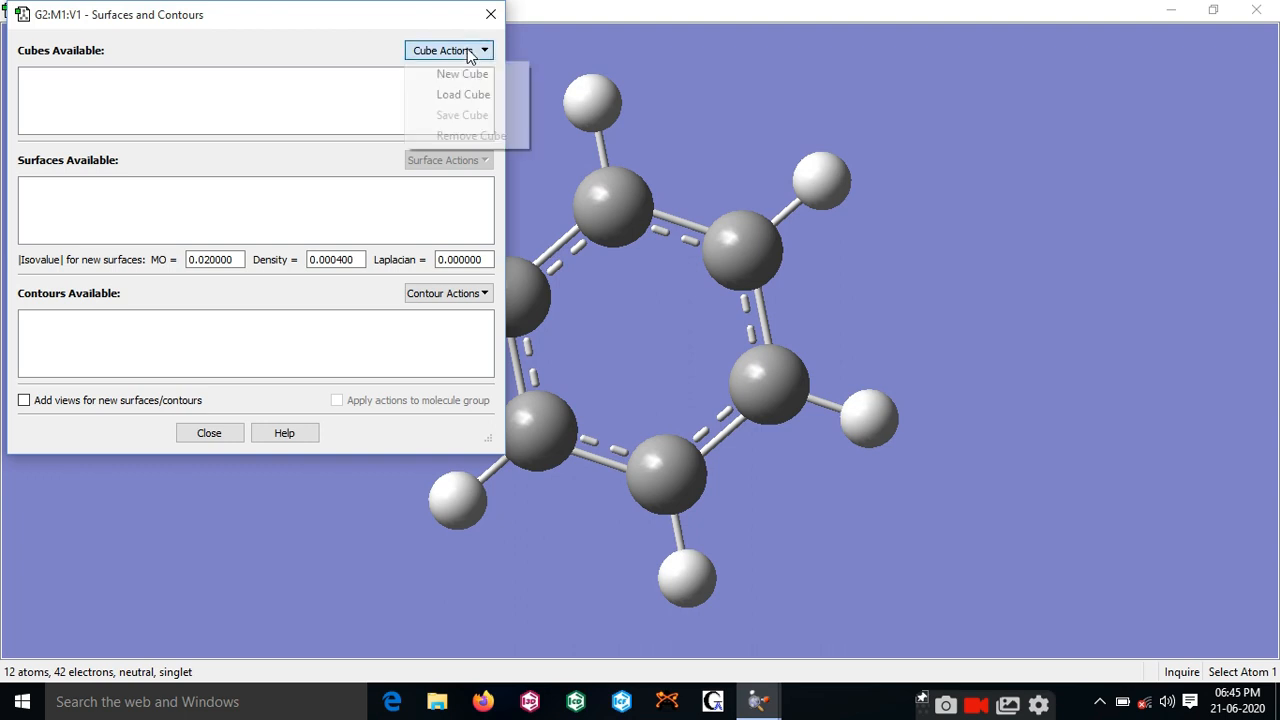
left_click(468, 72)
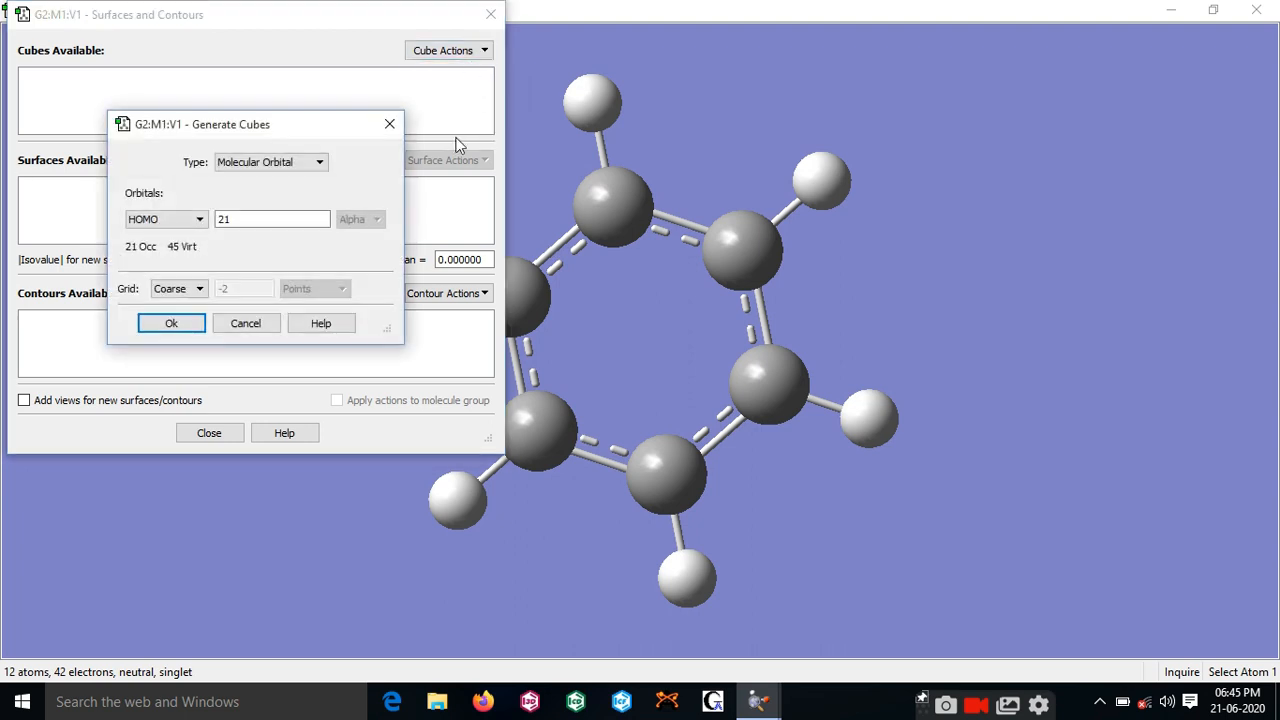
left_click(310, 166)
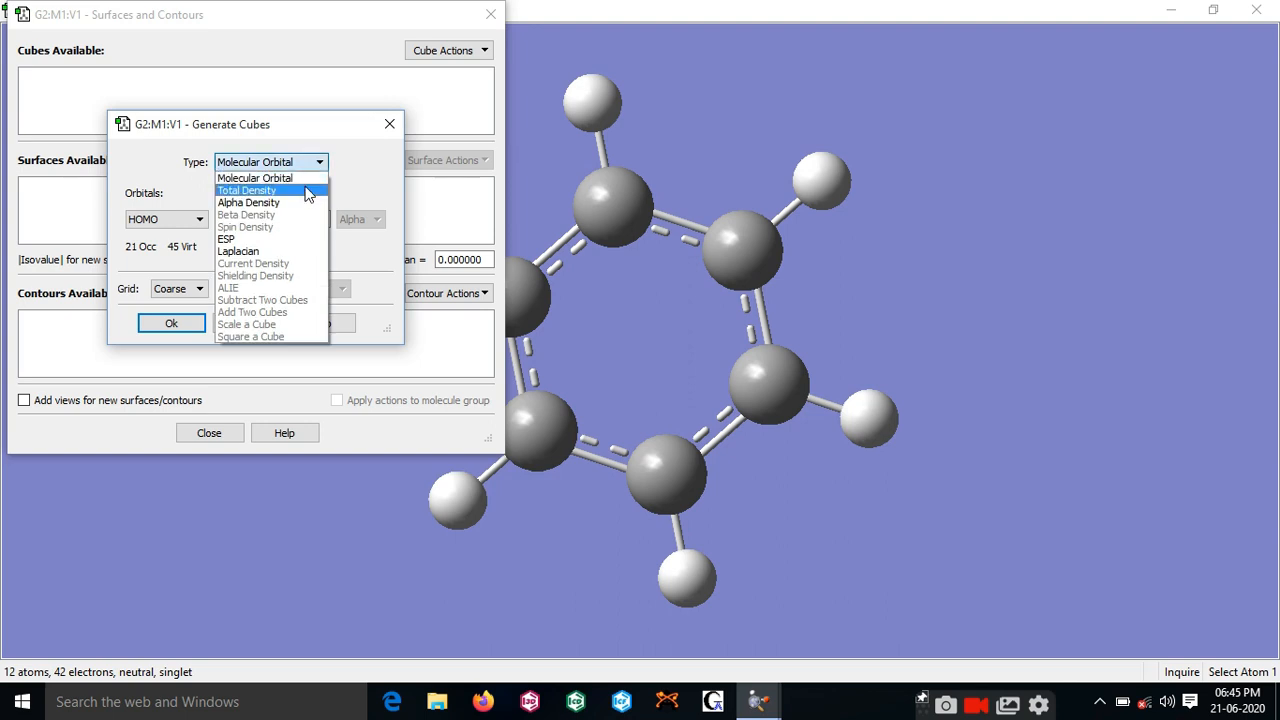
left_click(307, 192)
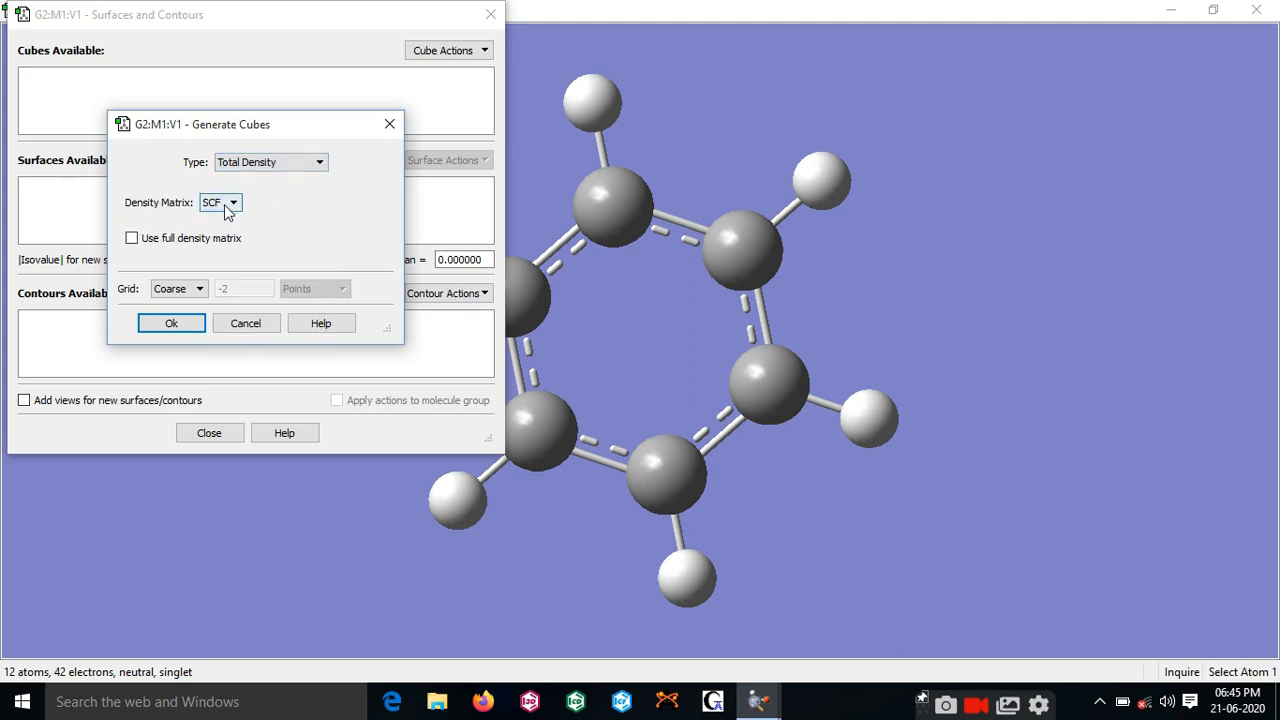
left_click(195, 324)
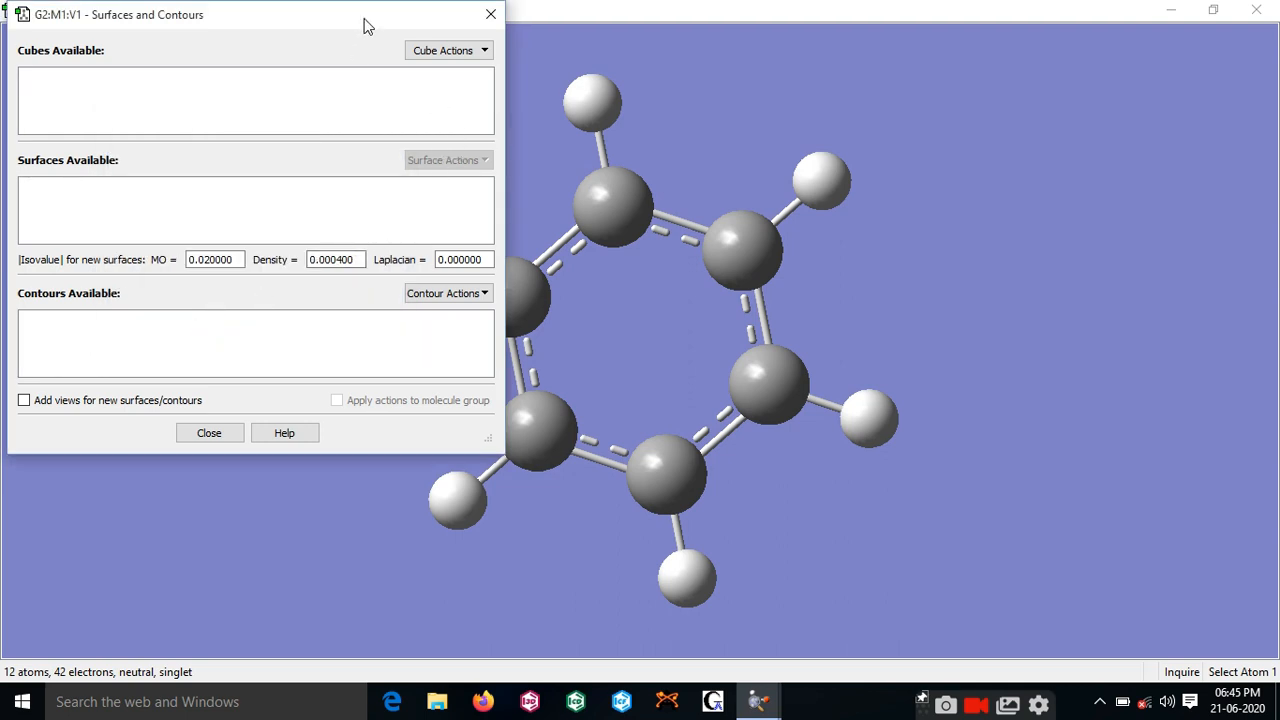
- Create a new mapped surface from the total density cube, generating ESP values only at surface points with the SCF density matrix
left_click_drag(366, 25, 399, 40)
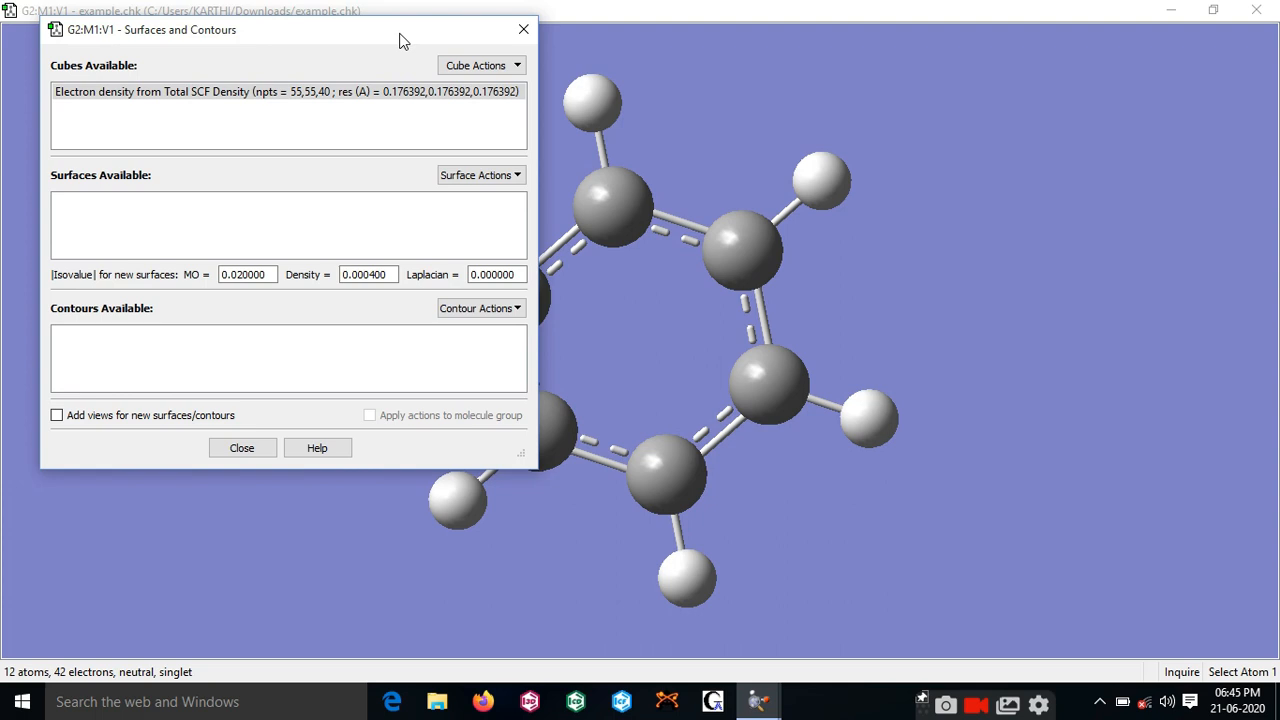
left_click(474, 180)
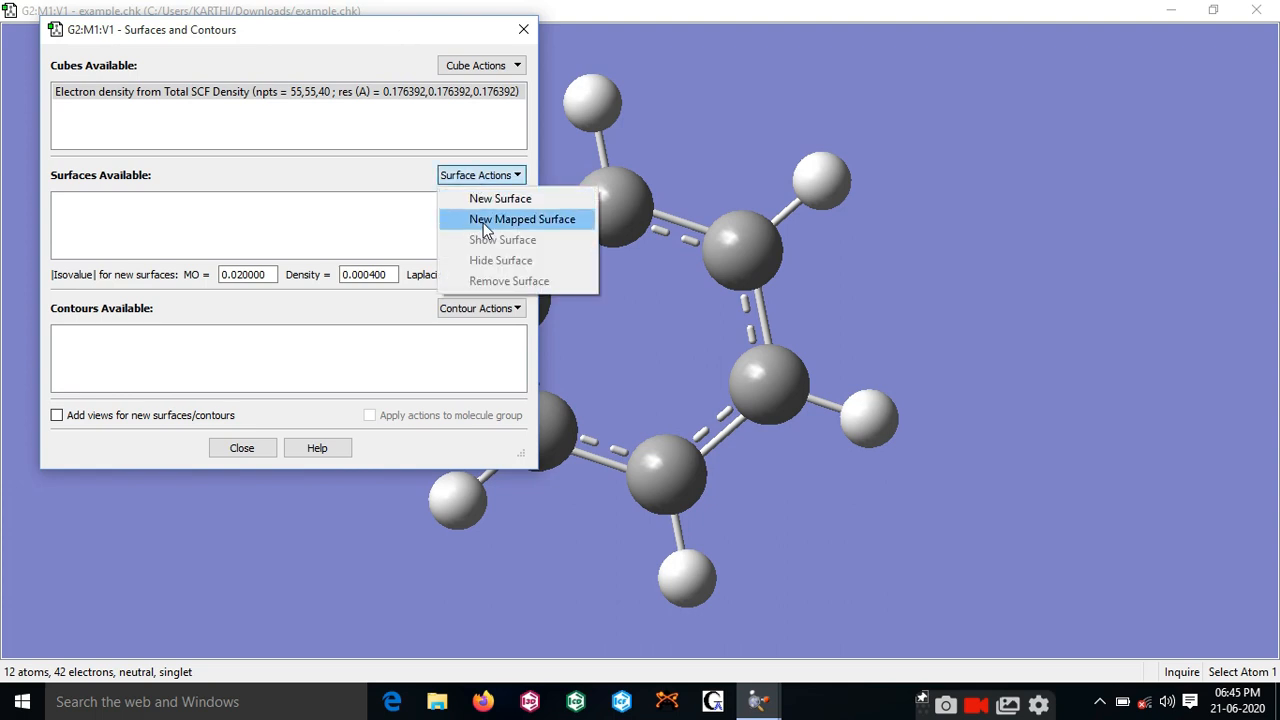
left_click(468, 217)
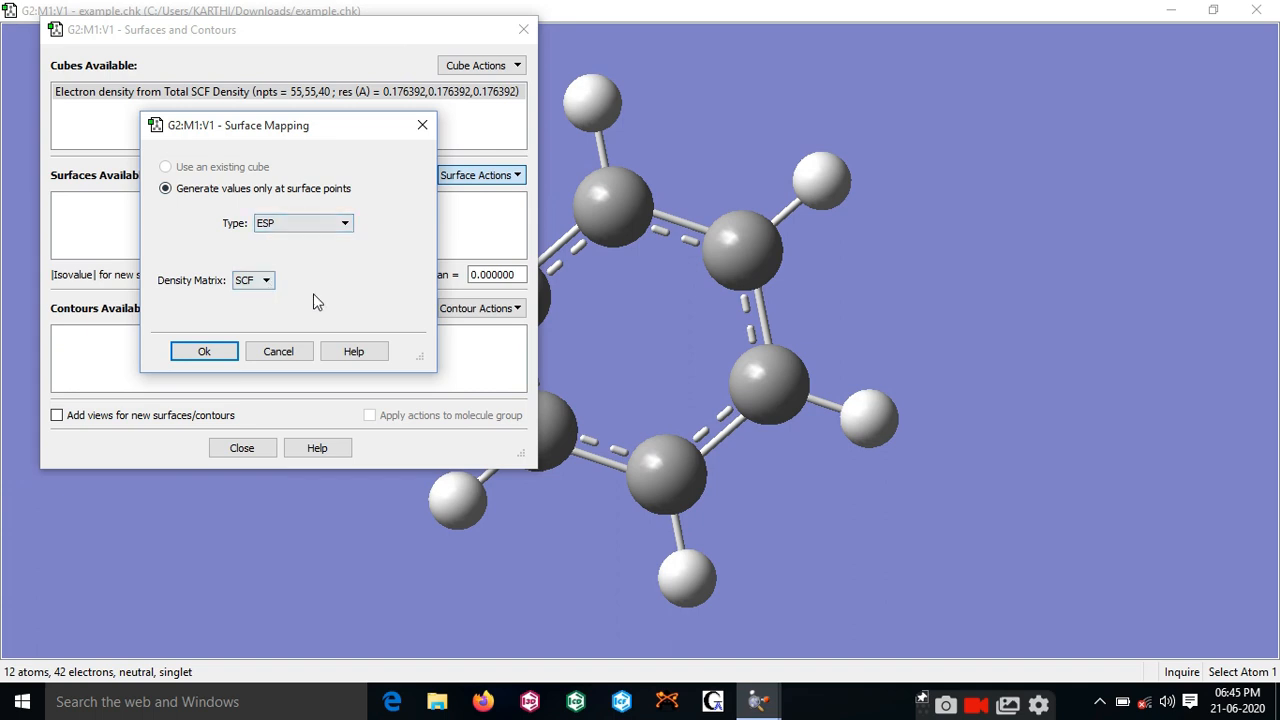
left_click(198, 350)
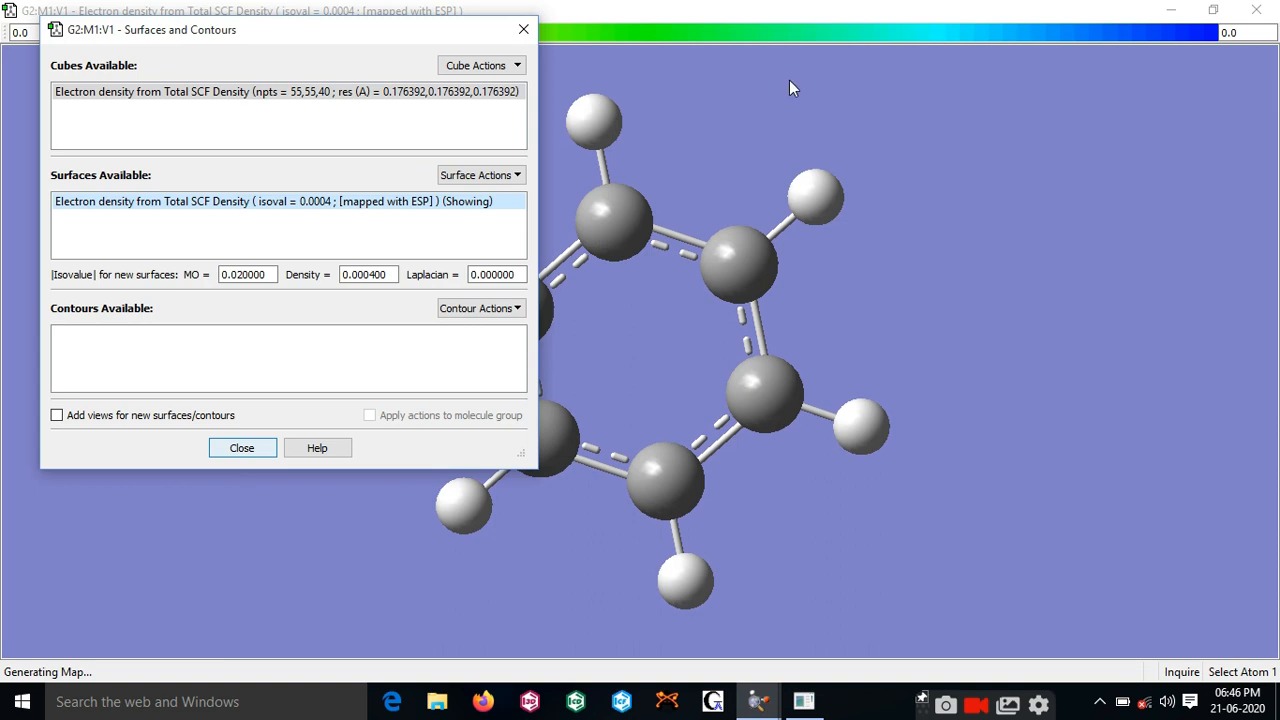
- Set the mapped surface's display format to Transparent, with its transparency level at the fully opaque end, and apply it
scroll(606, 259, "up", 1)
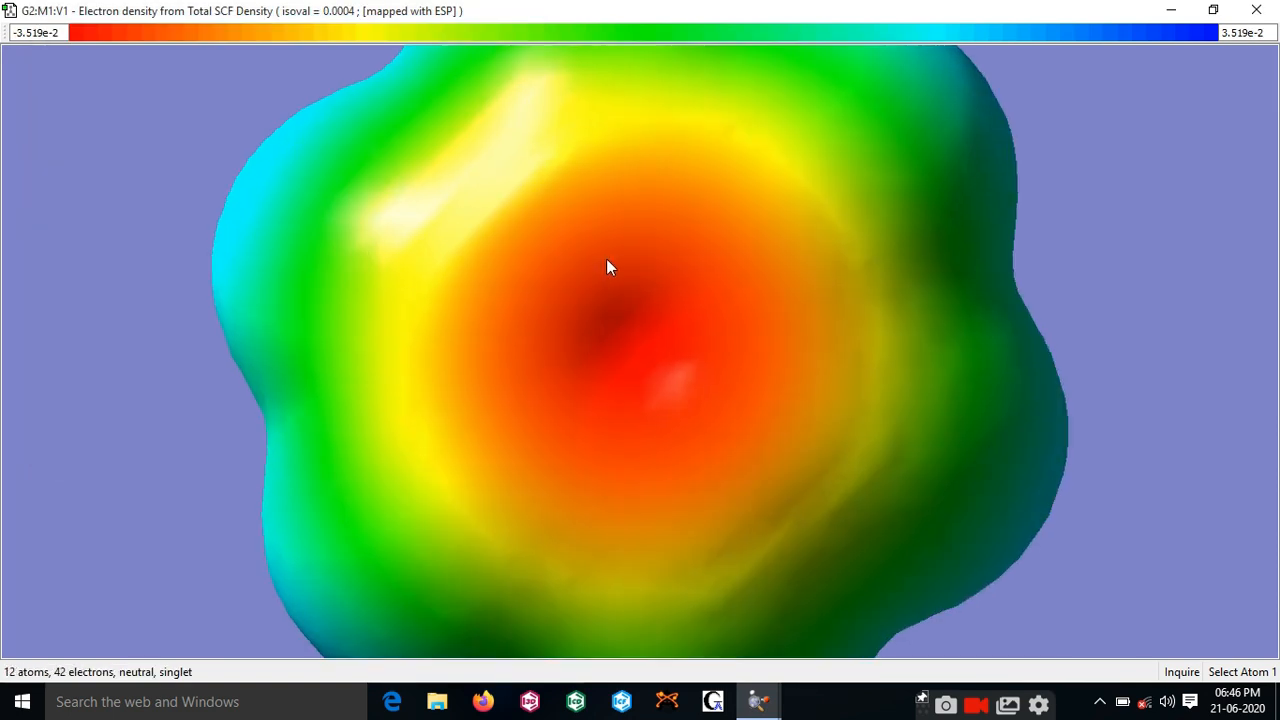
scroll(606, 259, "down", 5)
mouse_move(606, 267)
left_mouse_down()
mouse_move(529, 286)
mouse_move(603, 291)
left_mouse_up()
right_click(603, 291)
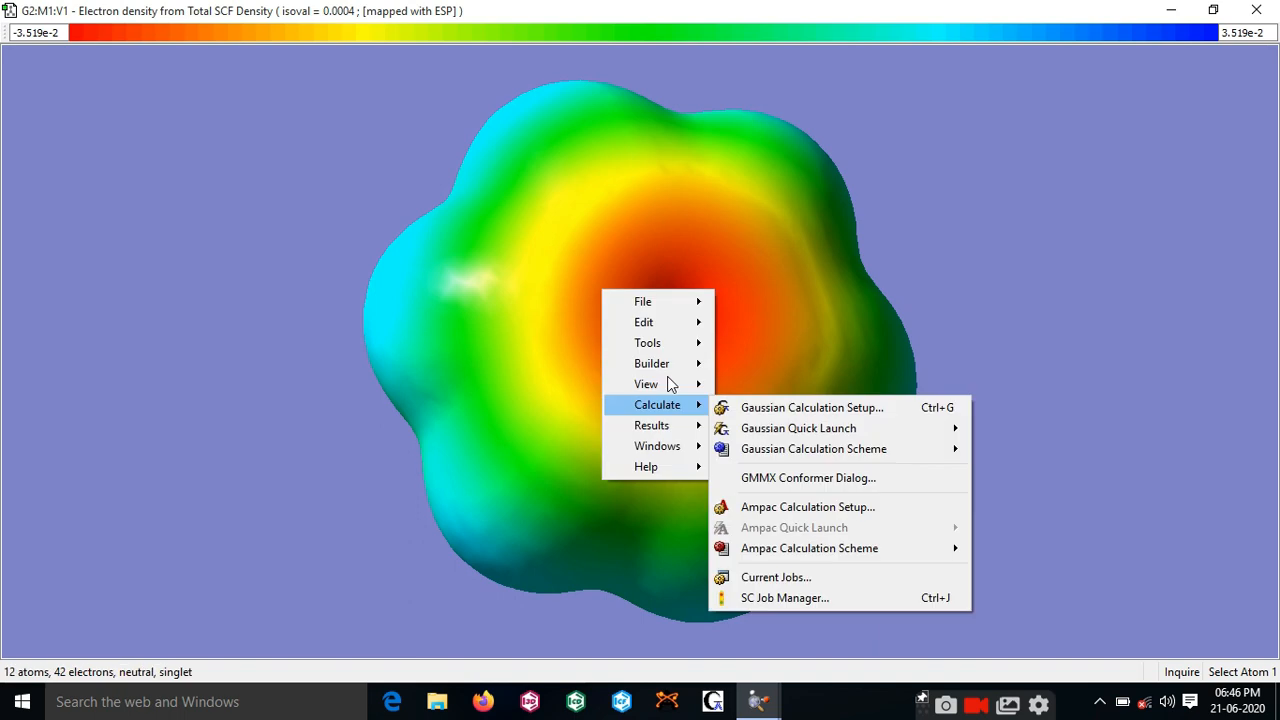
mouse_move(672, 388)
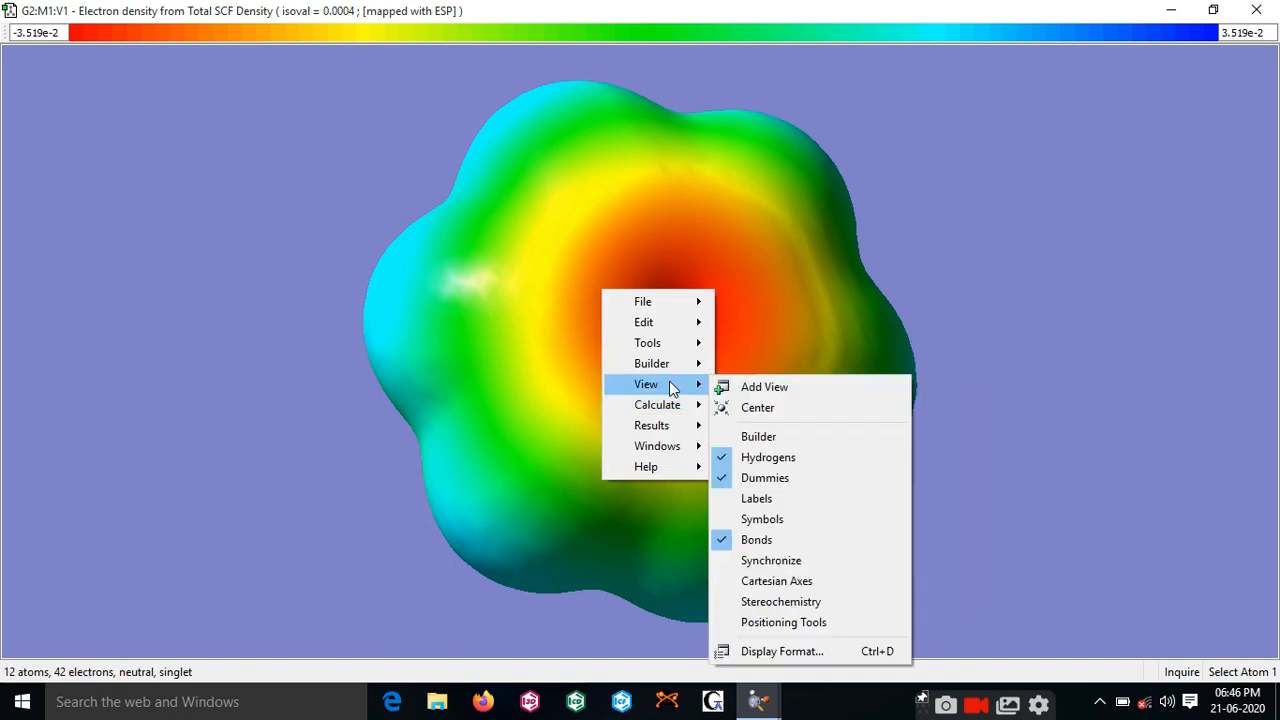
left_click(812, 651)
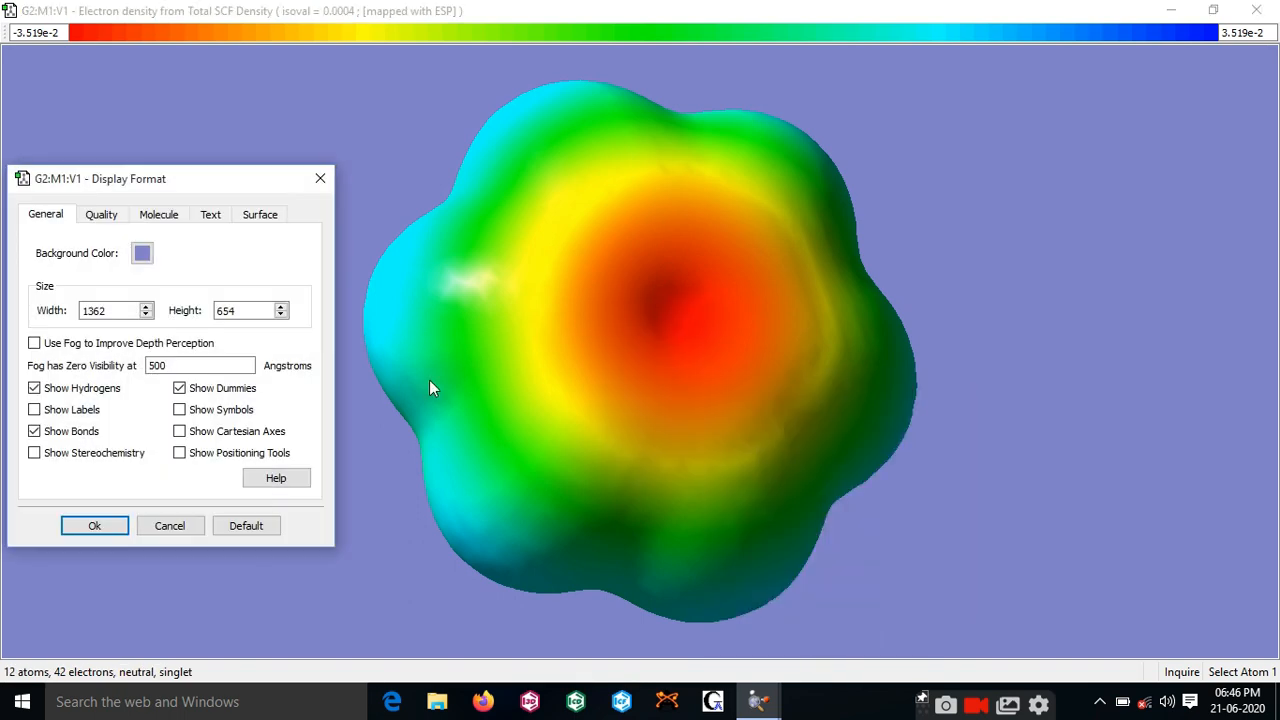
left_click(252, 216)
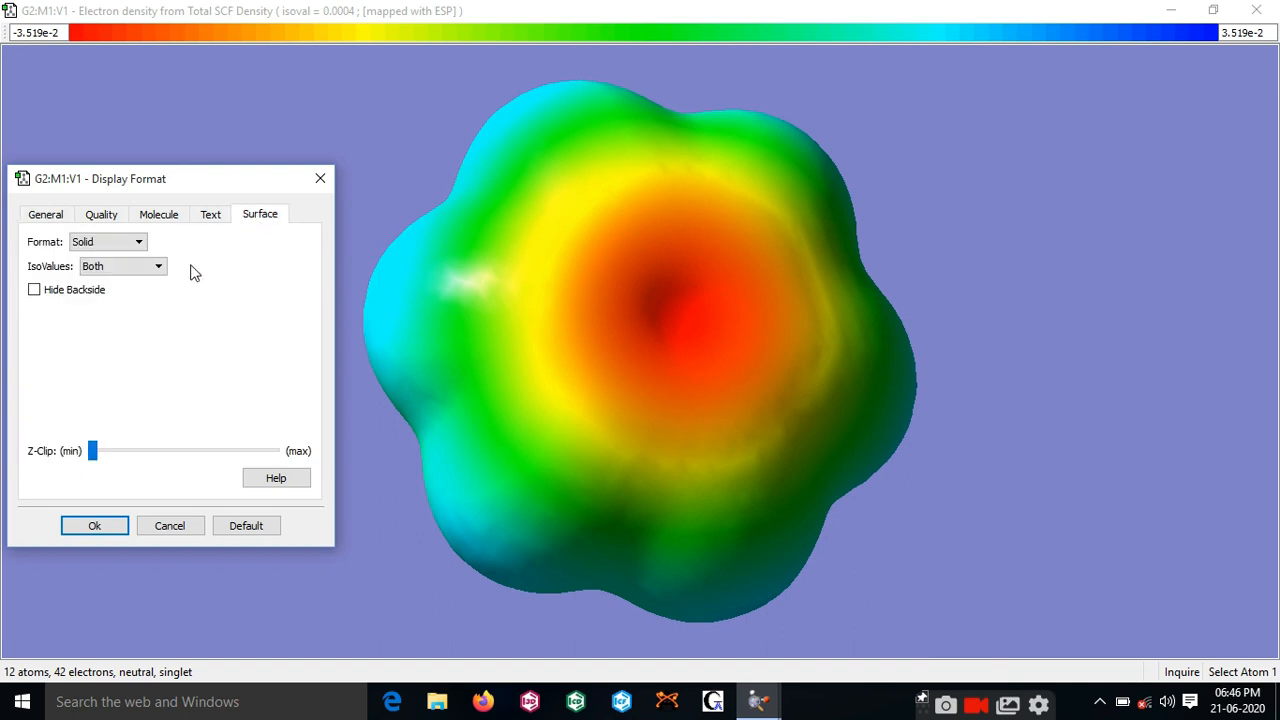
left_click(120, 248)
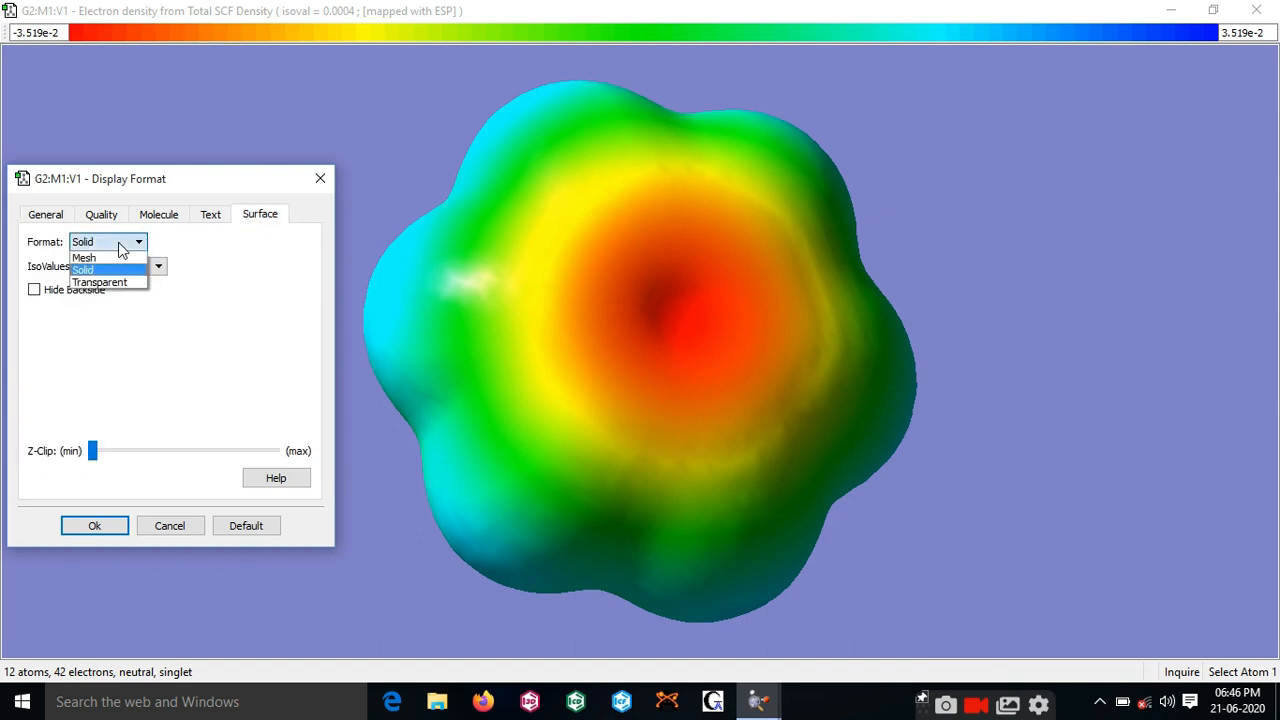
left_click(123, 282)
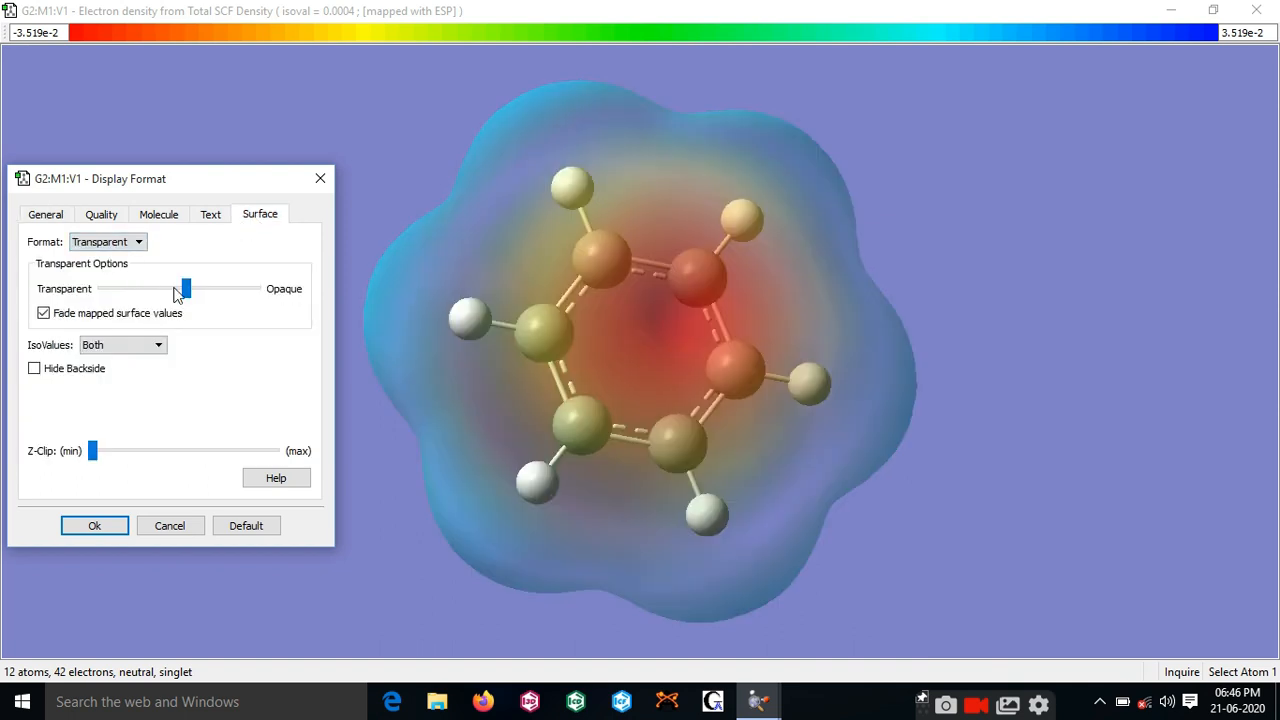
left_click_drag(186, 288, 283, 306)
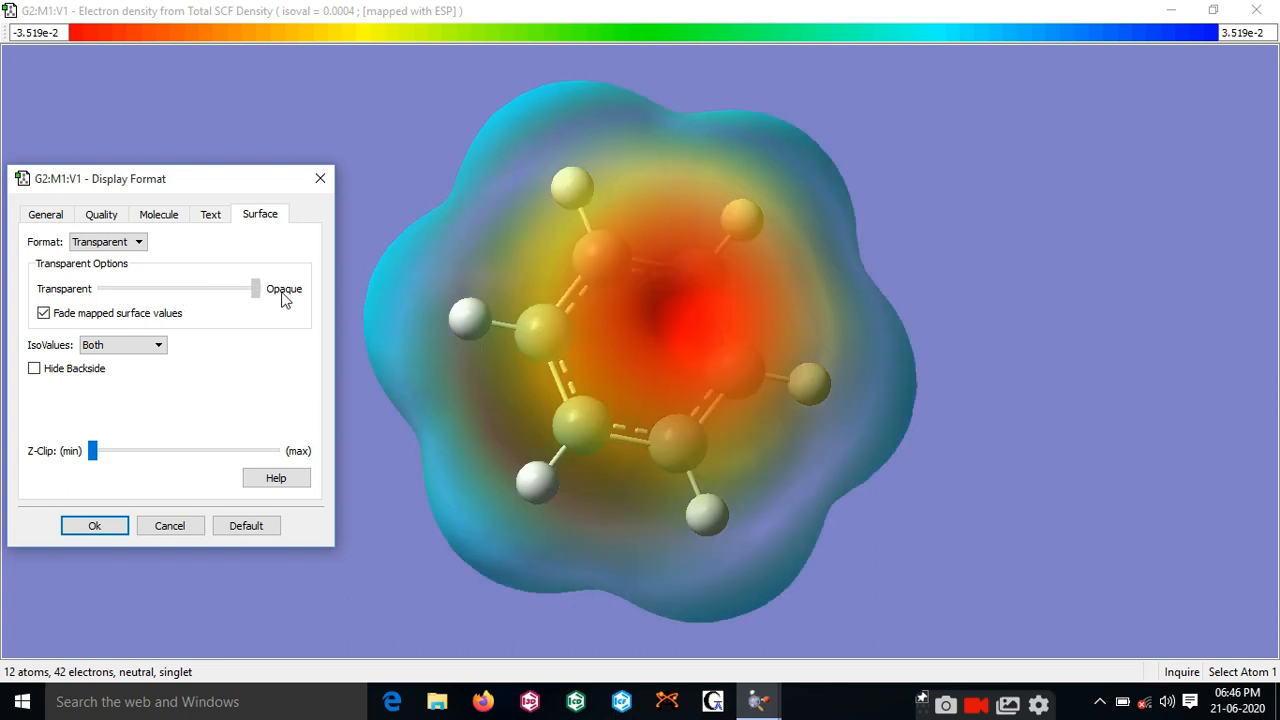
left_click(117, 524)
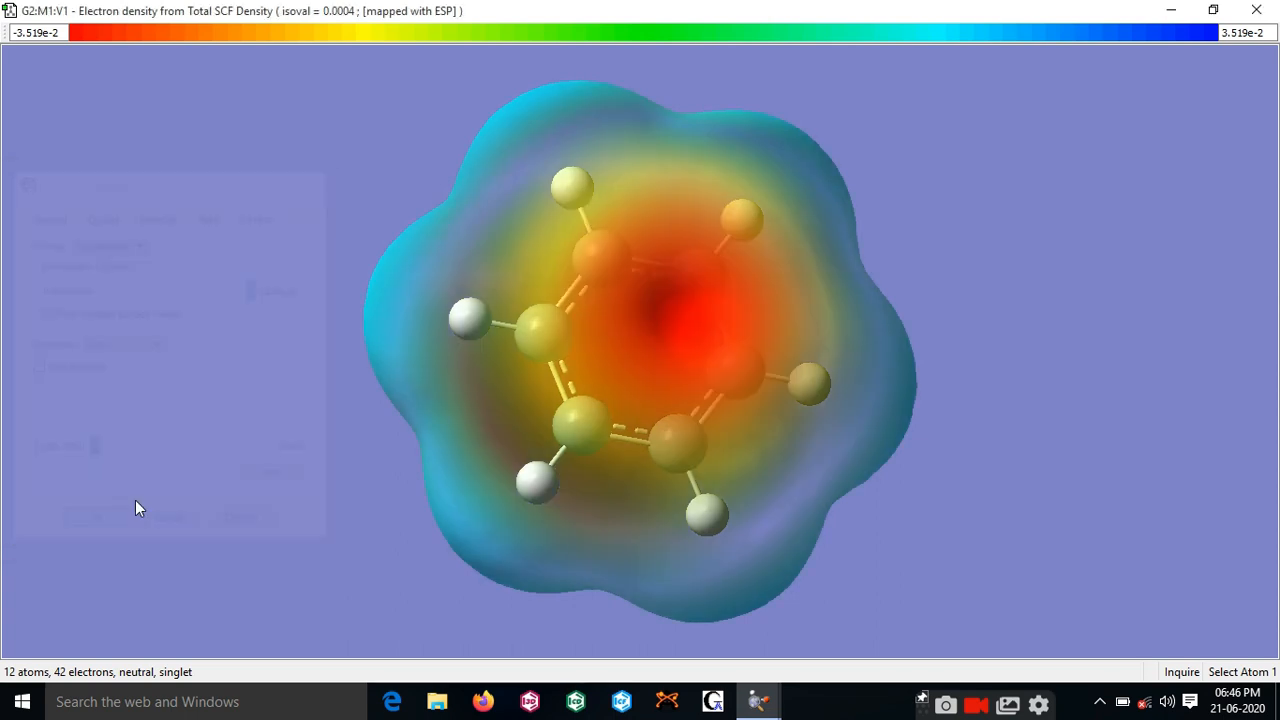